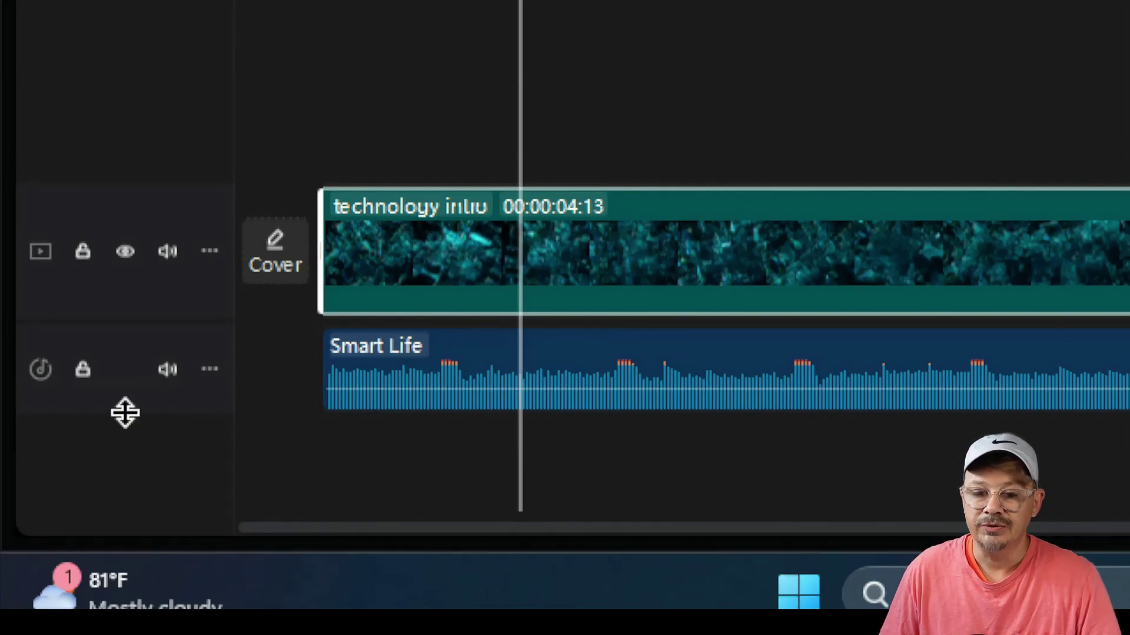
Step: Resize the audio track so the Smart Life waveform is clearly visible
{"action": "left_click_drag", "start_coordinate": [125, 413], "coordinate": [126, 497]}
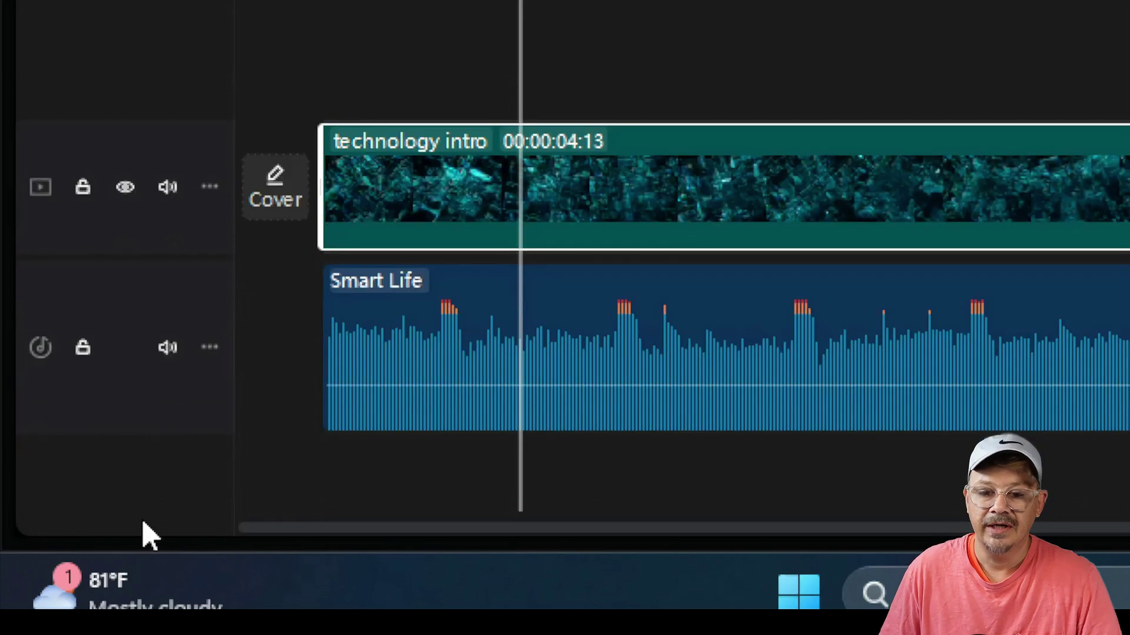
{"action": "left_click_drag", "start_coordinate": [149, 387], "coordinate": [161, 285]}
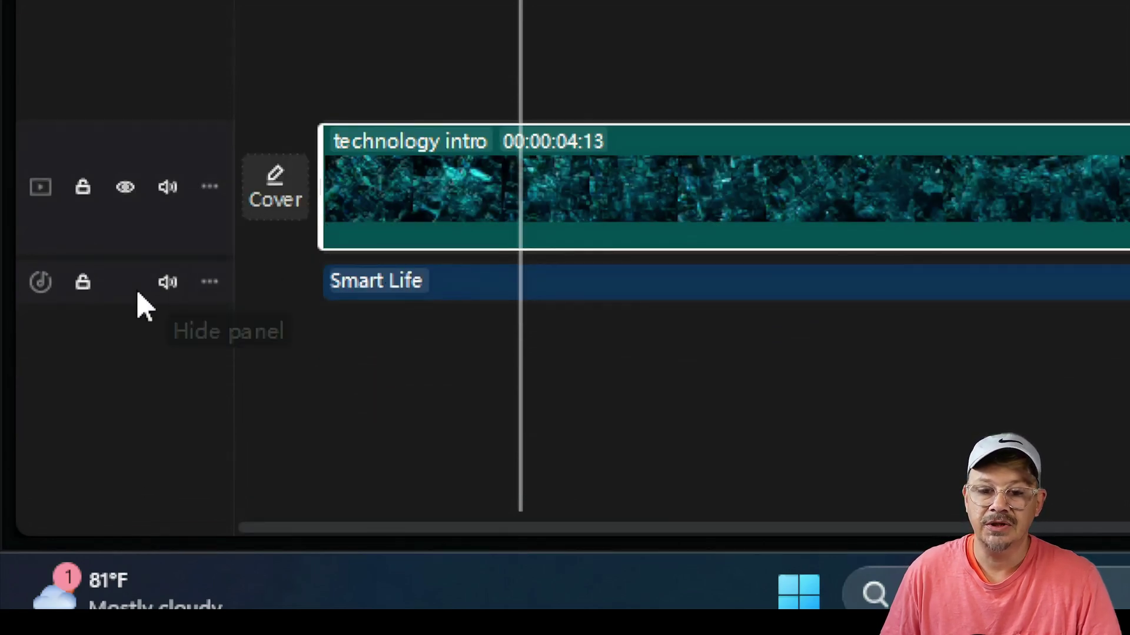
{"action": "left_click_drag", "start_coordinate": [146, 301], "coordinate": [142, 535]}
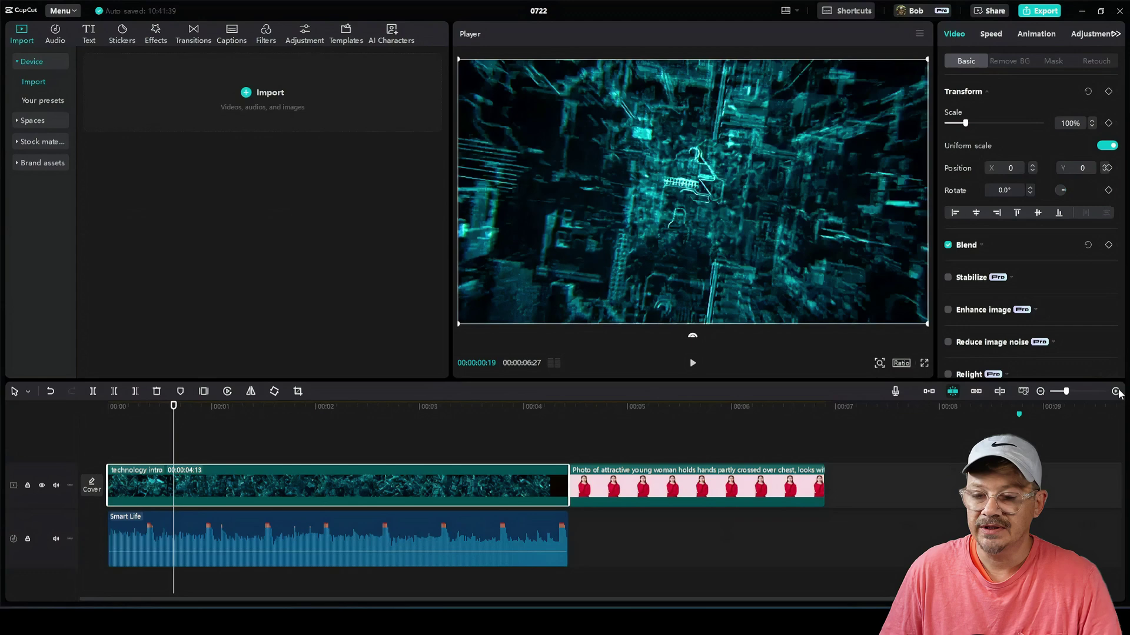
Step: Zoom the timeline in and merge the intro video and Smart Life audio into a compound clip
{"action": "left_click", "coordinate": [1115, 391]}
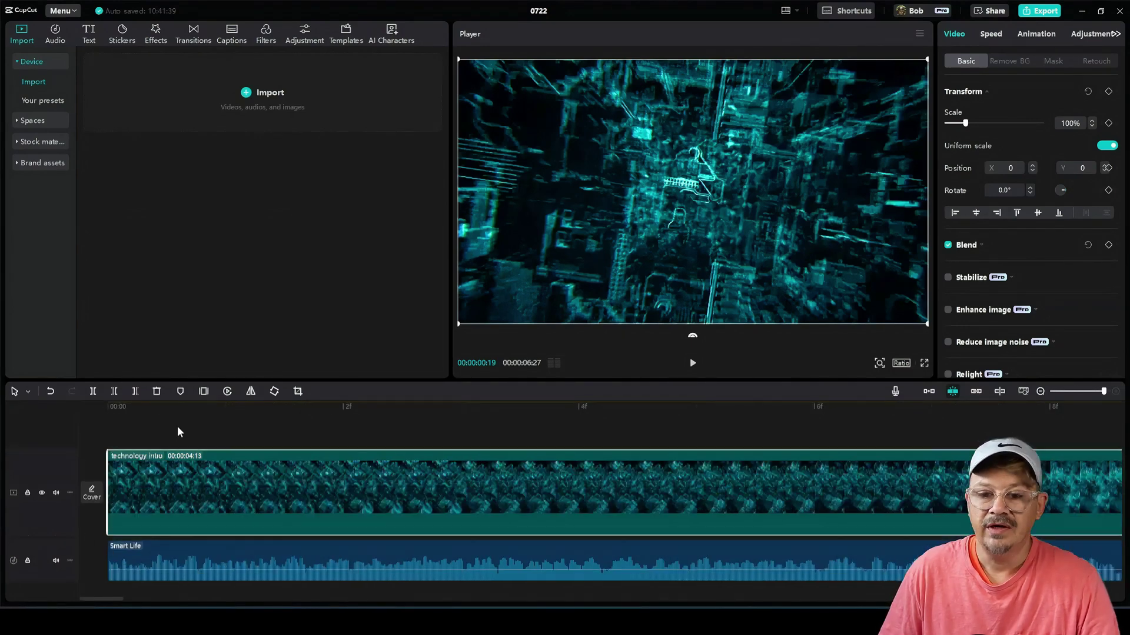
{"action": "left_click_drag", "start_coordinate": [178, 426], "coordinate": [323, 496]}
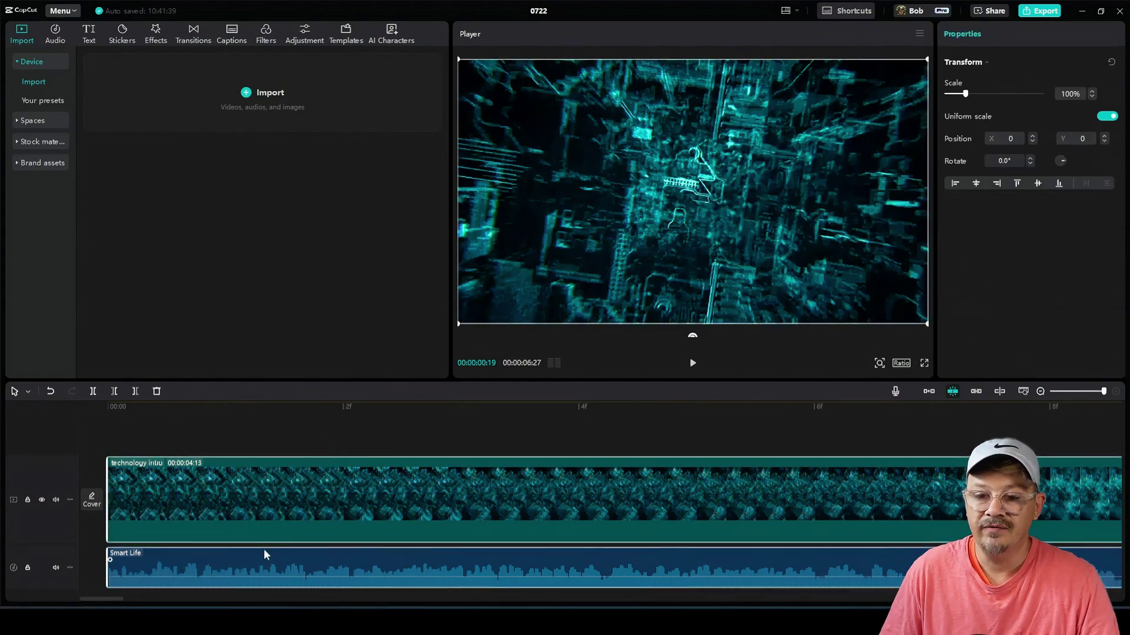
{"action": "right_click", "coordinate": [261, 478]}
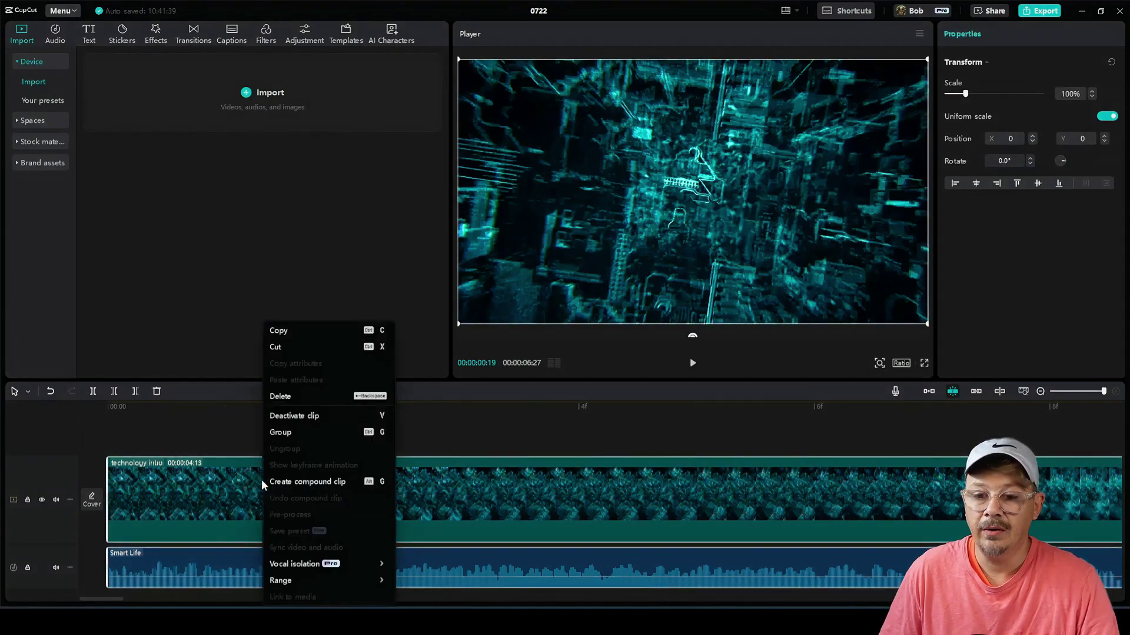
{"action": "left_click", "coordinate": [294, 481]}
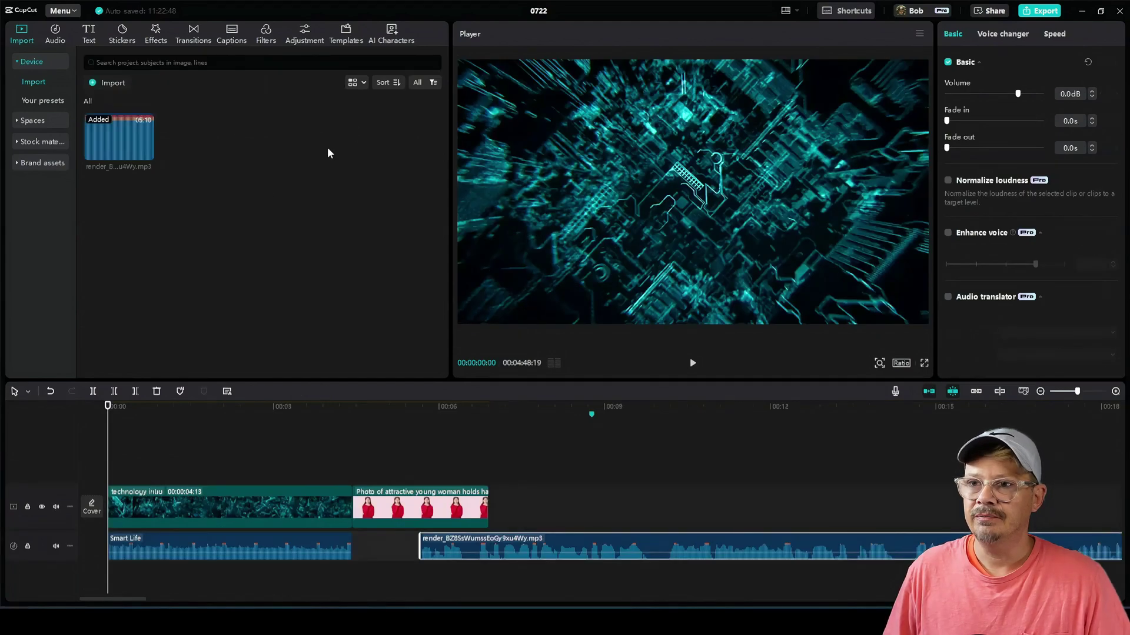
Step: Browse the AI Characters library and pick the Dan-Sitting 1 character
{"action": "left_click", "coordinate": [393, 34]}
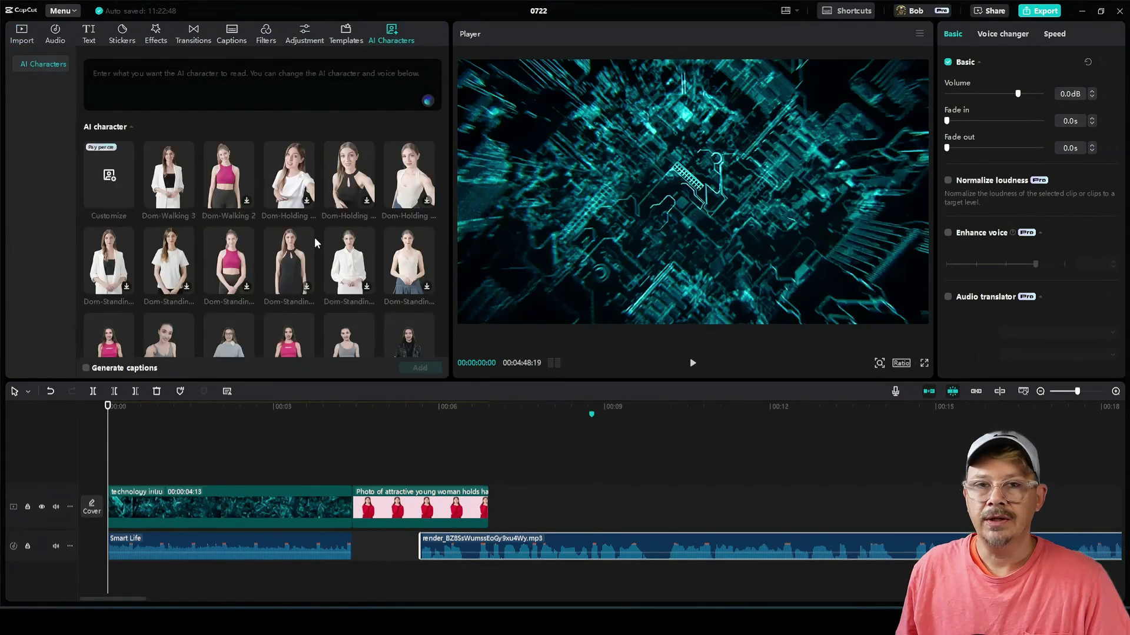
{"action": "scroll", "coordinate": [573, 336], "scroll_direction": "down", "scroll_amount": 15}
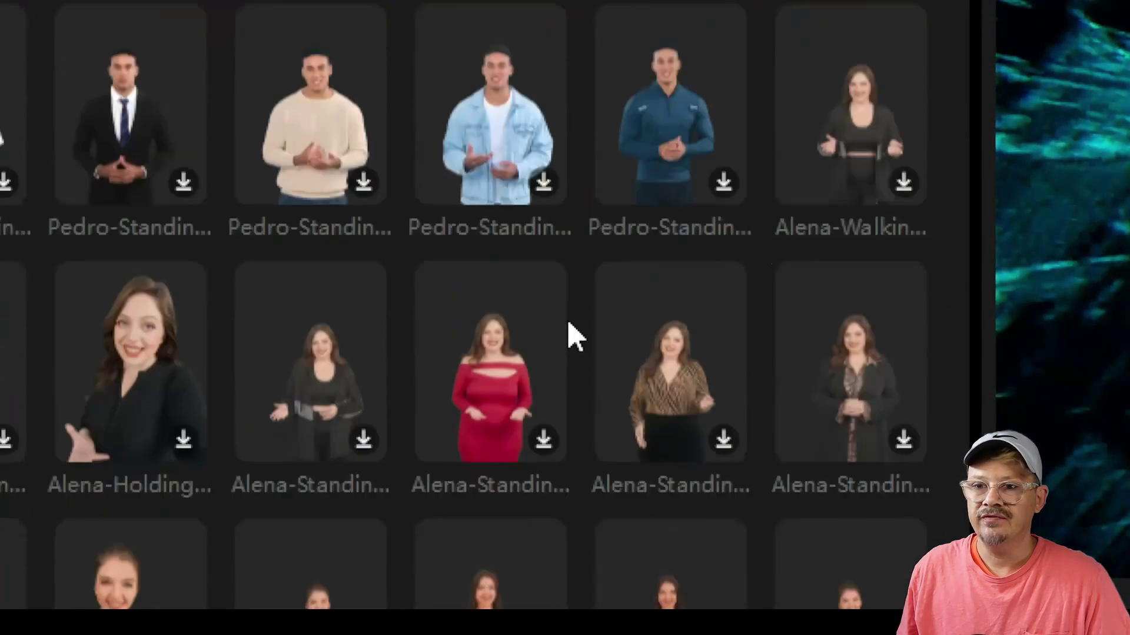
{"action": "scroll", "coordinate": [573, 336], "scroll_direction": "down", "scroll_amount": 10}
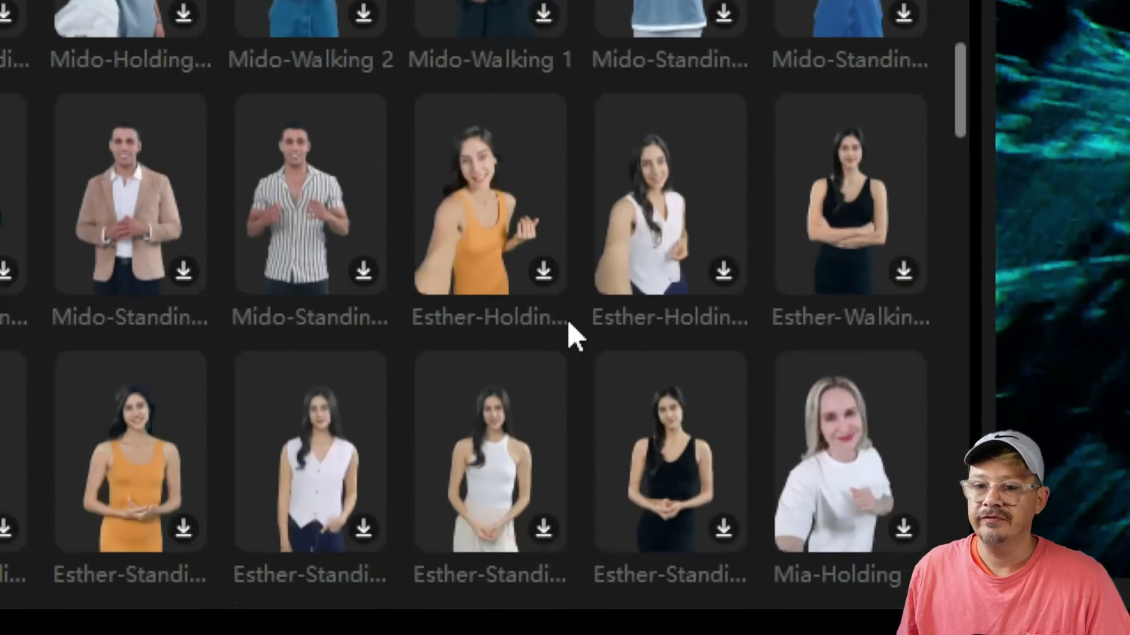
{"action": "scroll", "coordinate": [574, 337], "scroll_direction": "down", "scroll_amount": 7}
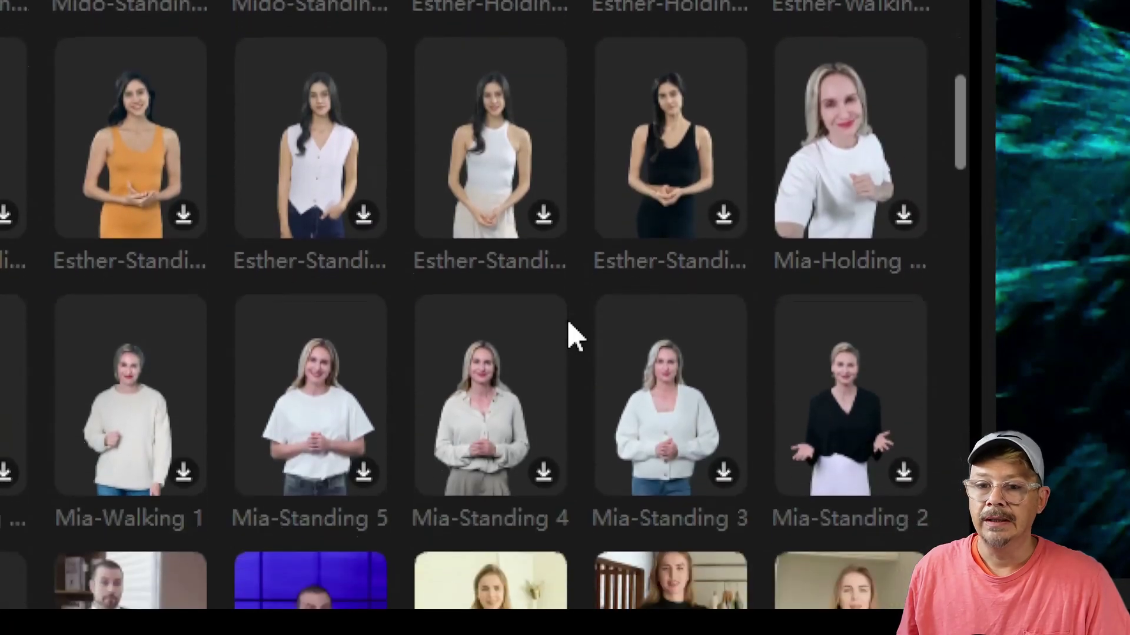
{"action": "scroll", "coordinate": [574, 336], "scroll_direction": "down", "scroll_amount": 7}
{"action": "scroll", "coordinate": [574, 337], "scroll_direction": "down", "scroll_amount": 10}
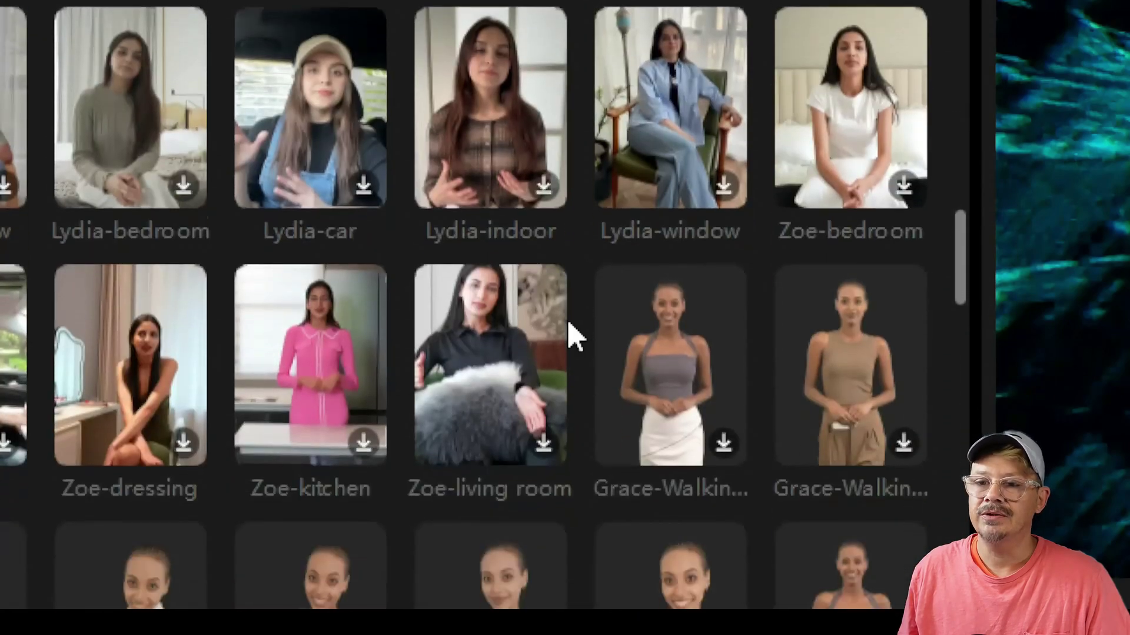
{"action": "scroll", "coordinate": [574, 336], "scroll_direction": "down", "scroll_amount": 8}
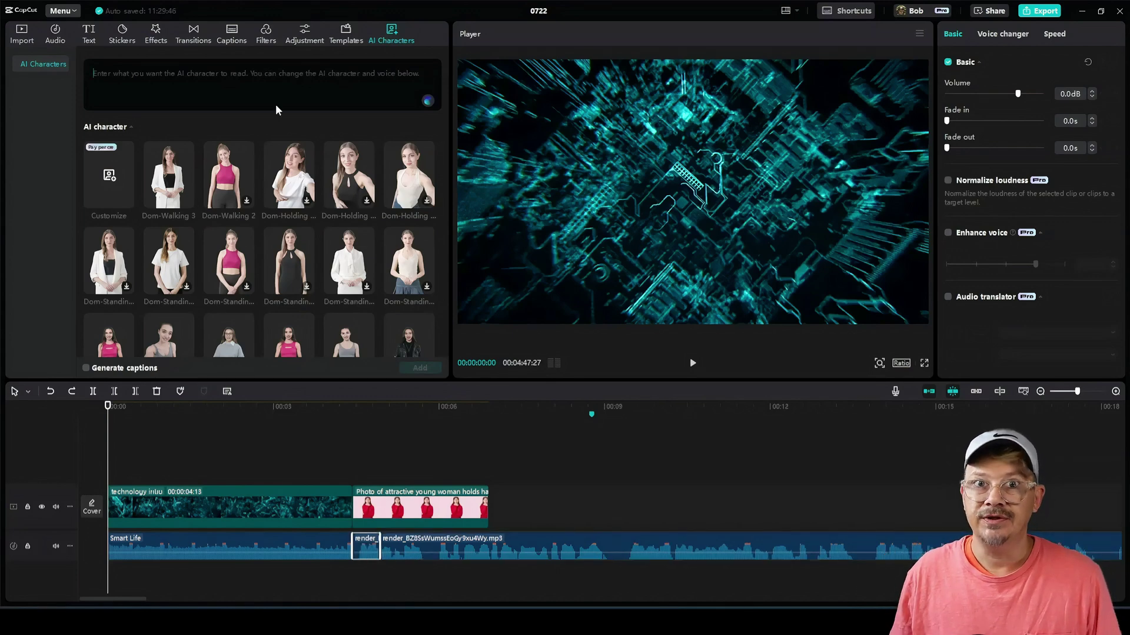
{"action": "scroll", "coordinate": [290, 234], "scroll_direction": "down", "scroll_amount": 10}
{"action": "left_click", "coordinate": [106, 250]}
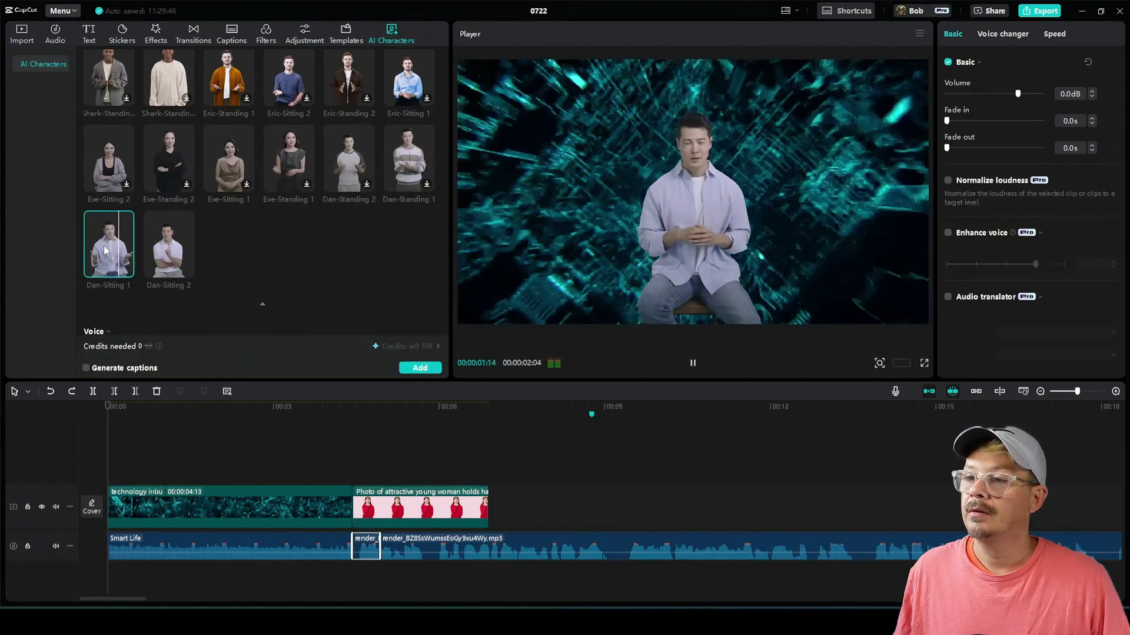
Step: Choose the Tech Blogger voice and review the Frame/Background options
{"action": "scroll", "coordinate": [253, 119], "scroll_direction": "down", "scroll_amount": 5}
{"action": "scroll", "coordinate": [305, 144], "scroll_direction": "down", "scroll_amount": 1}
{"action": "left_click", "coordinate": [346, 294]}
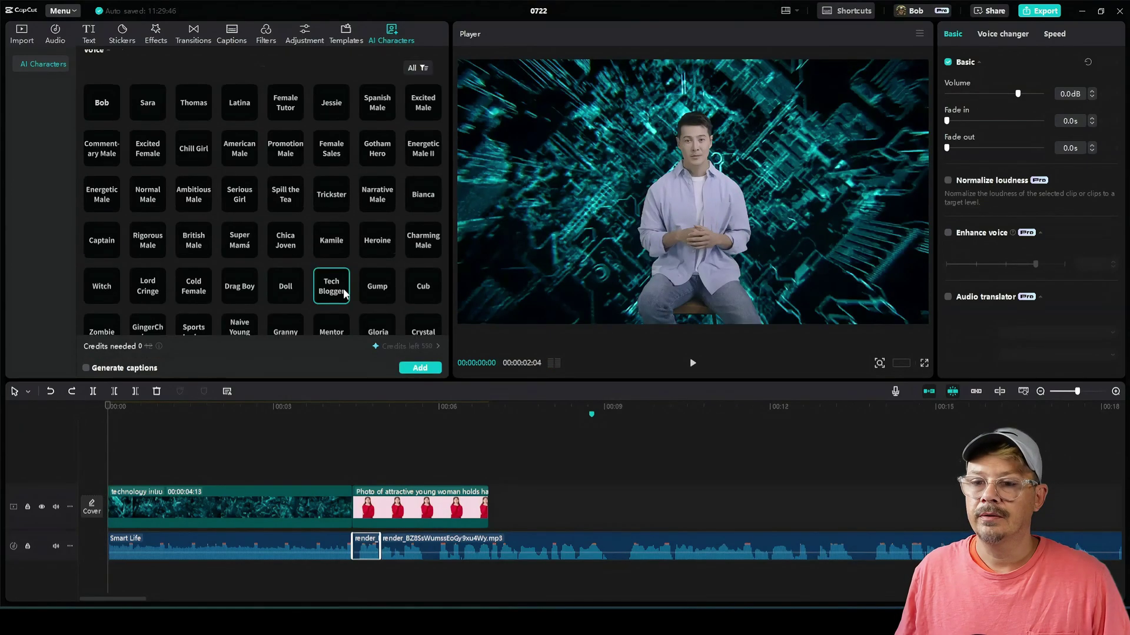
{"action": "scroll", "coordinate": [106, 181], "scroll_direction": "down", "scroll_amount": 5}
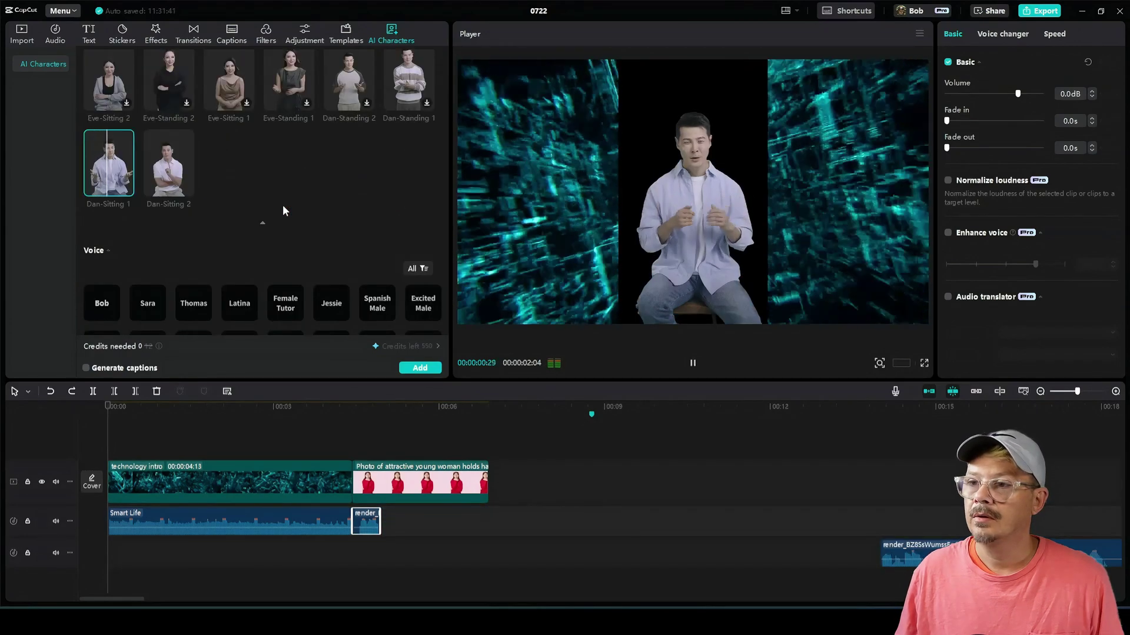
{"action": "scroll", "coordinate": [282, 206], "scroll_direction": "down", "scroll_amount": 6}
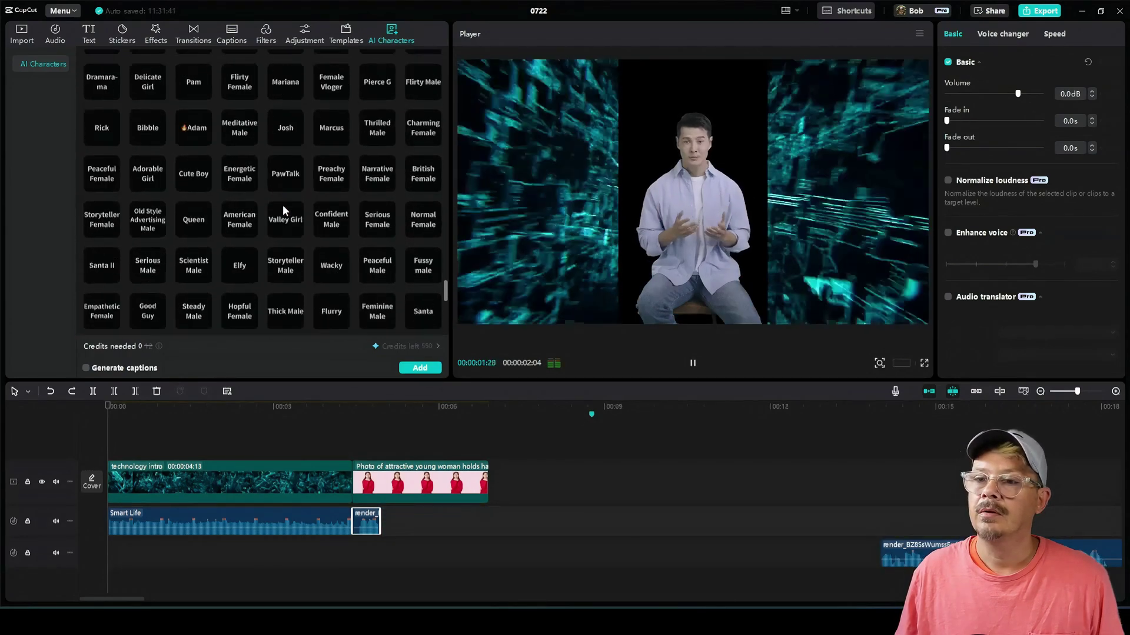
{"action": "scroll", "coordinate": [282, 206], "scroll_direction": "down", "scroll_amount": 5}
{"action": "scroll", "coordinate": [282, 209], "scroll_direction": "up", "scroll_amount": 4}
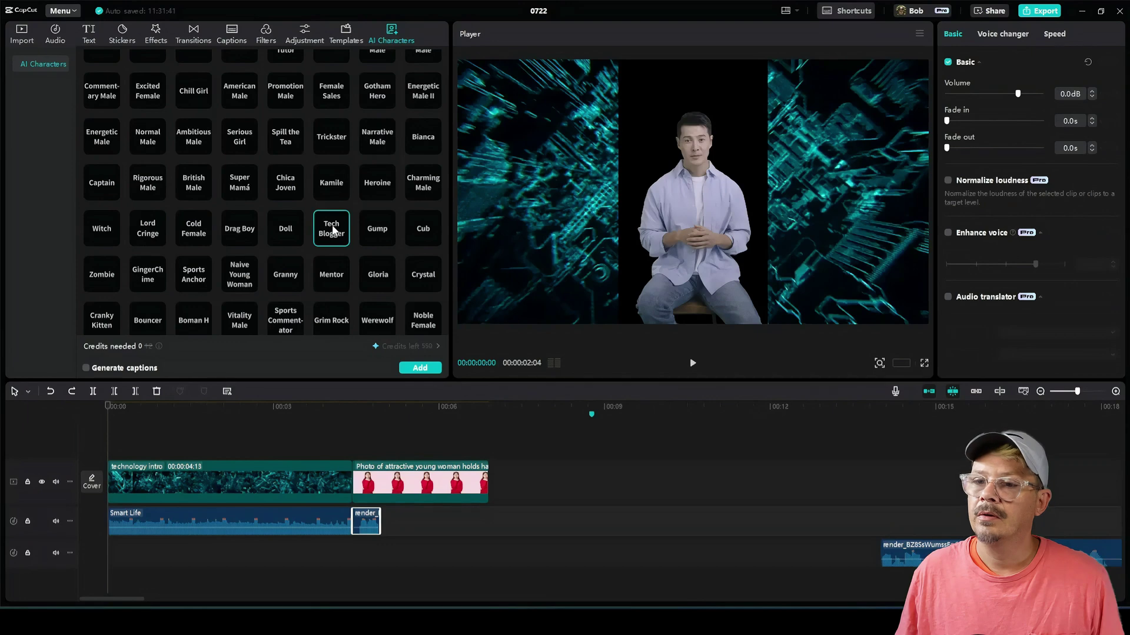
{"action": "scroll", "coordinate": [332, 226], "scroll_direction": "down", "scroll_amount": 5}
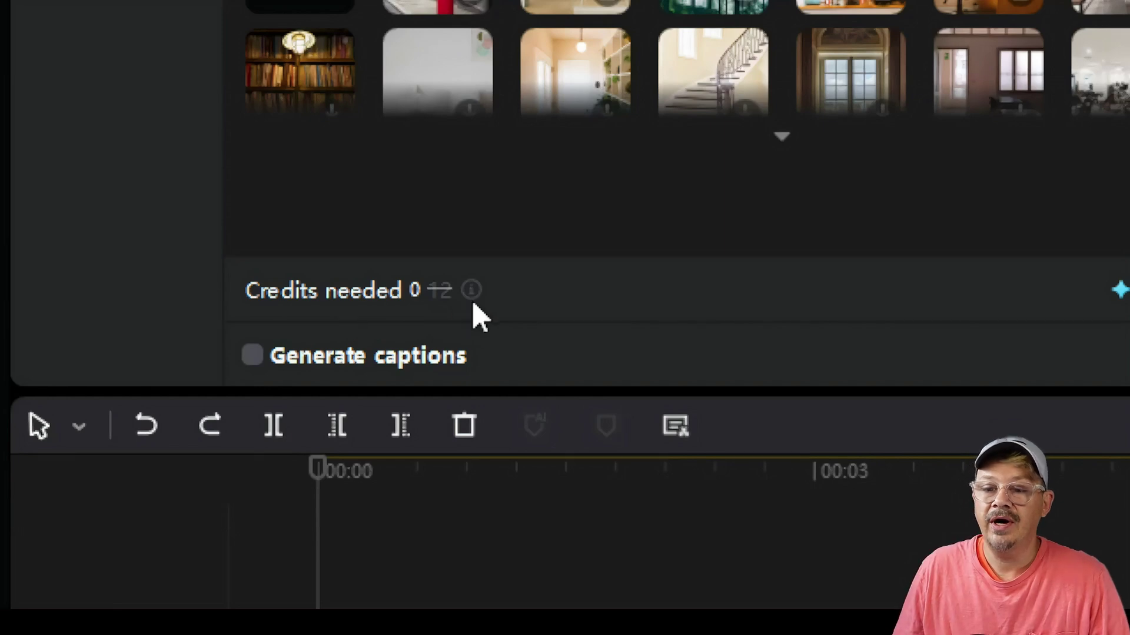
{"action": "mouse_move", "coordinate": [471, 297]}
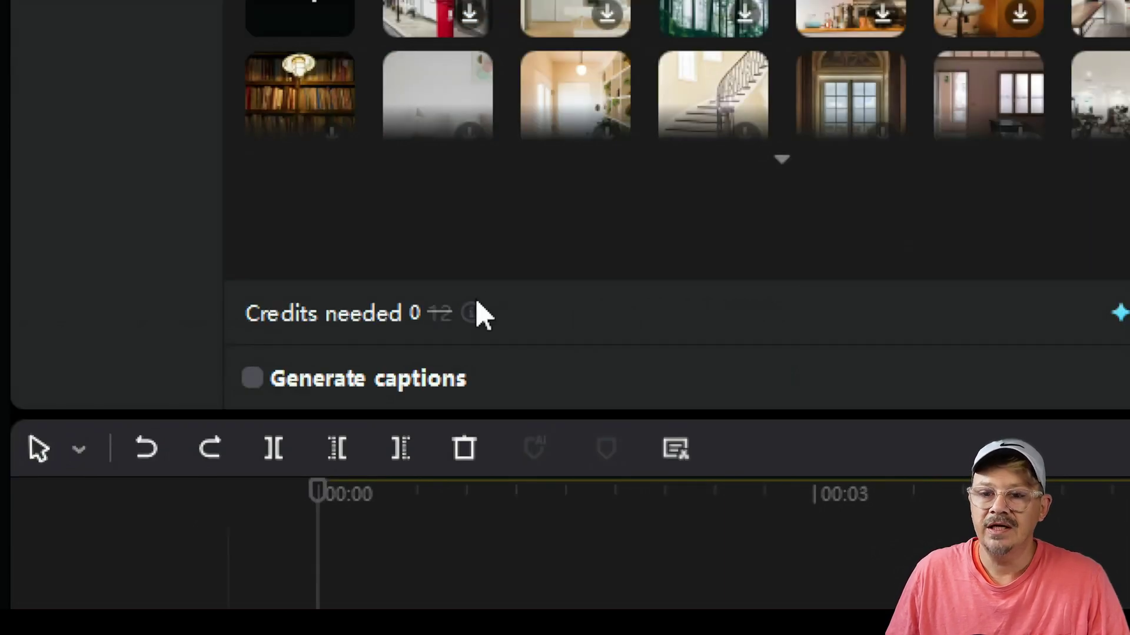
{"action": "mouse_move", "coordinate": [475, 315]}
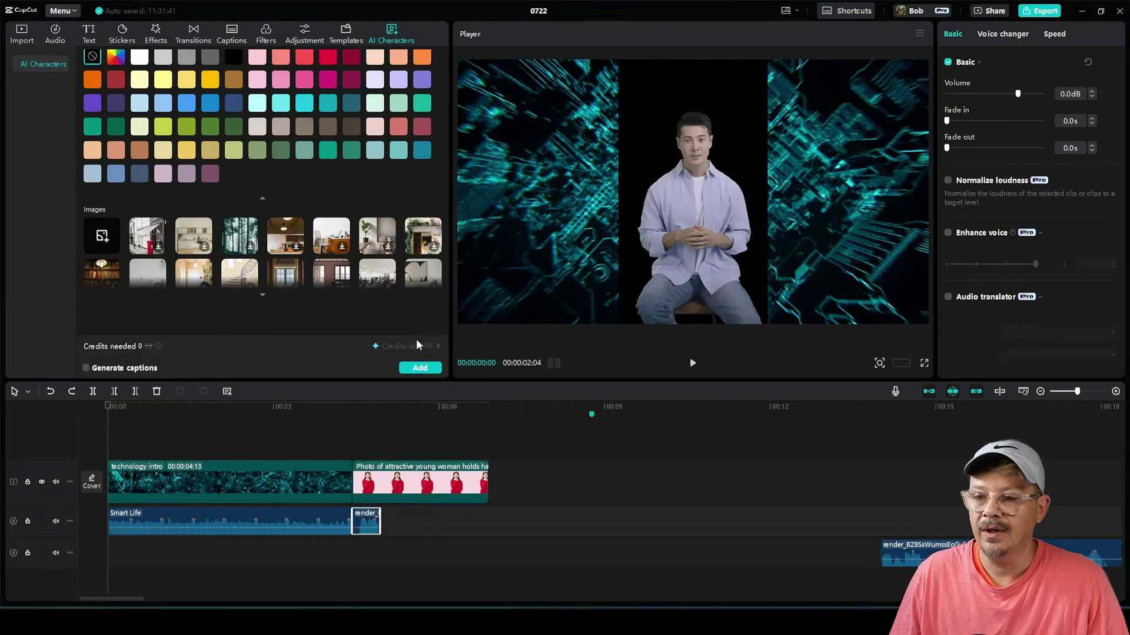
Step: Open the Credit balance details and look over the 550 total credits
{"action": "left_click", "coordinate": [436, 347]}
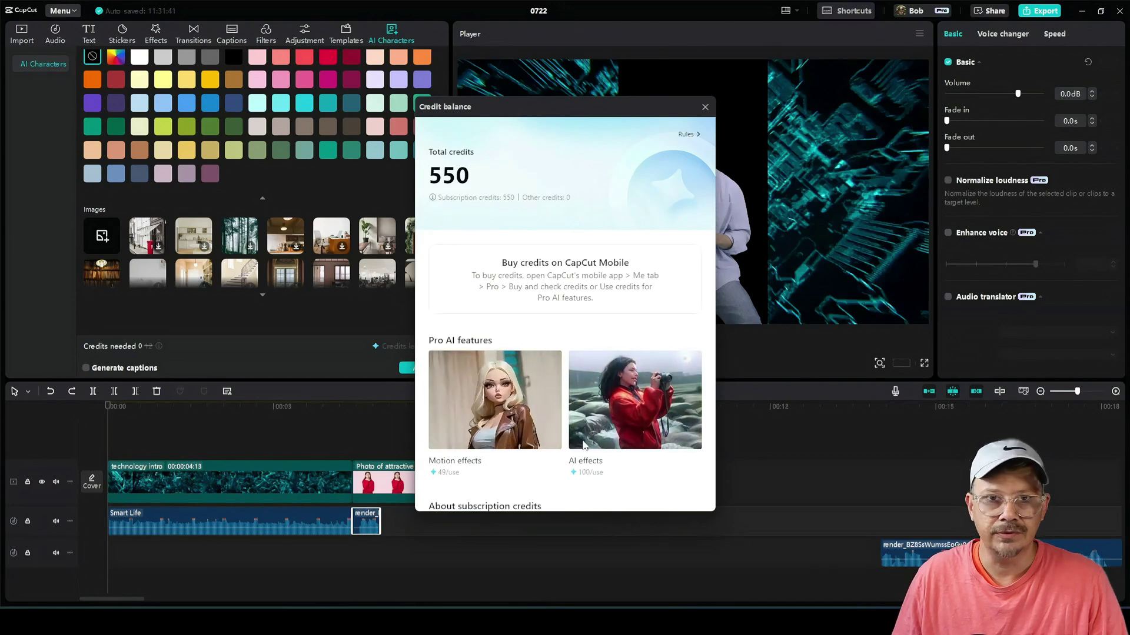
{"action": "scroll", "coordinate": [580, 236], "scroll_direction": "down", "scroll_amount": 2}
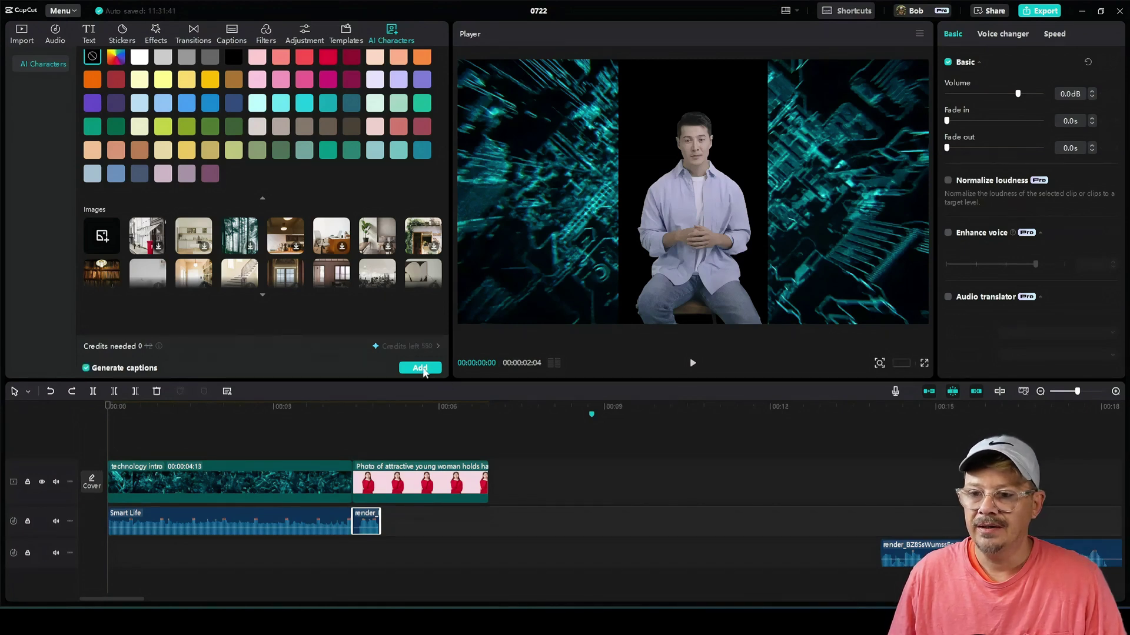
Step: Add the Dan-Sitting 1 character with captions to the timeline, then play and stop its clip
{"action": "left_click", "coordinate": [420, 367]}
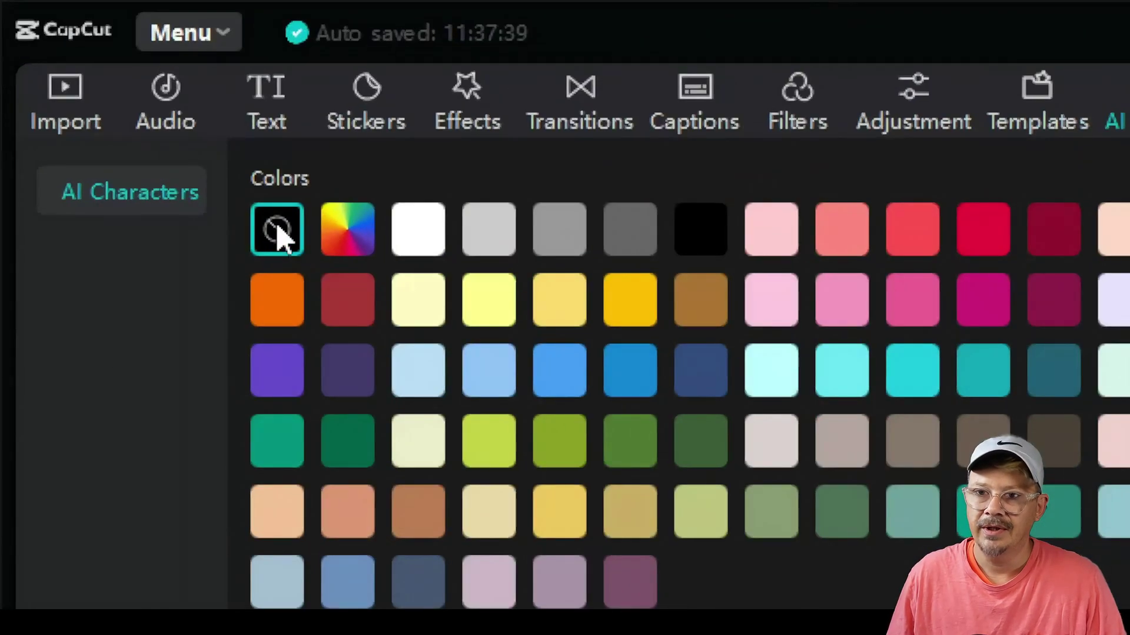
{"action": "scroll", "coordinate": [94, 80], "scroll_direction": "up", "scroll_amount": 5}
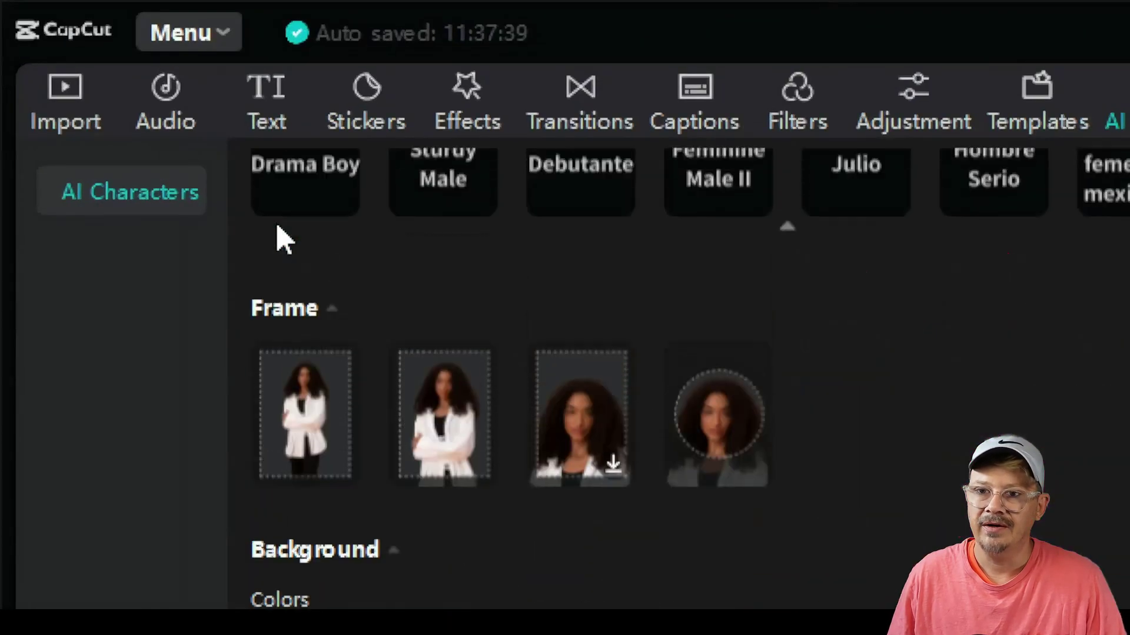
{"action": "scroll", "coordinate": [277, 247], "scroll_direction": "down", "scroll_amount": 5}
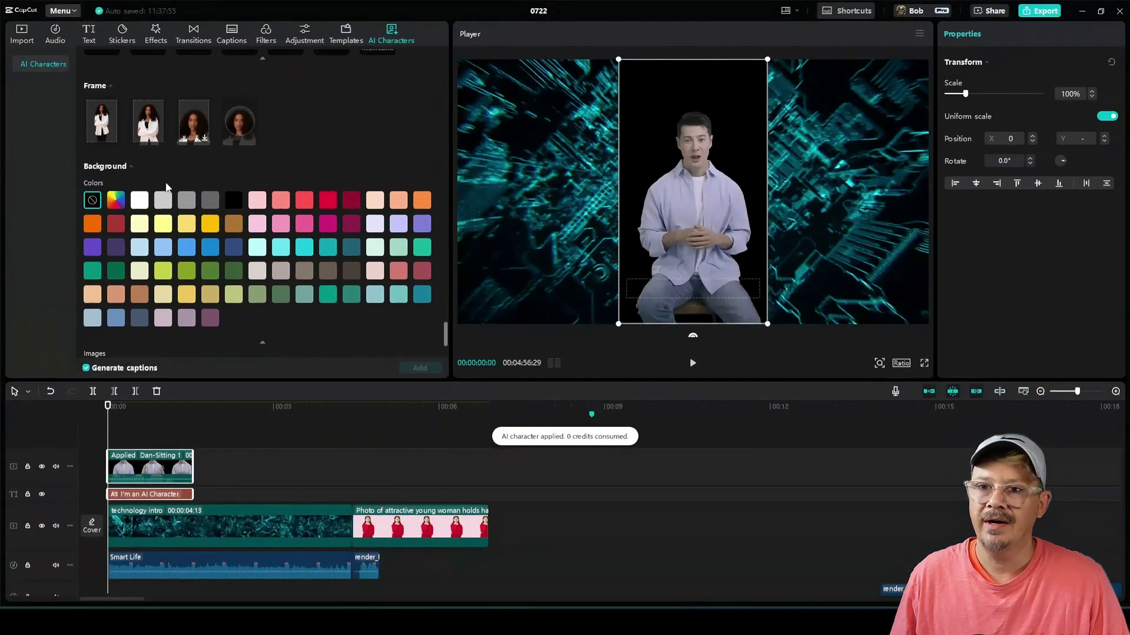
{"action": "left_click", "coordinate": [659, 419]}
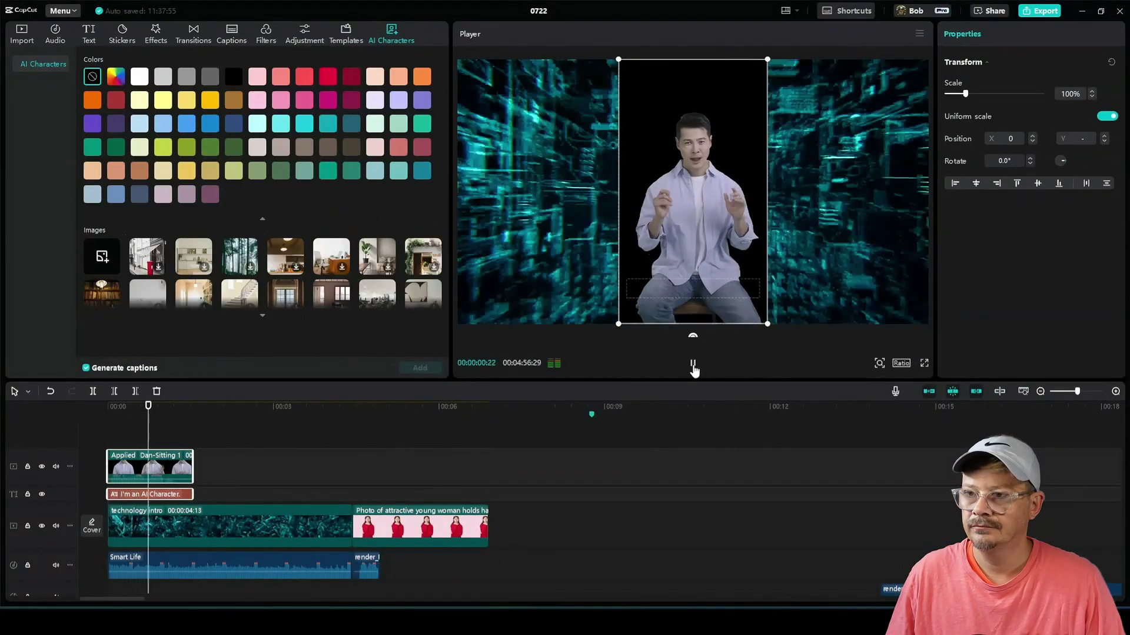
{"action": "left_click", "coordinate": [692, 365]}
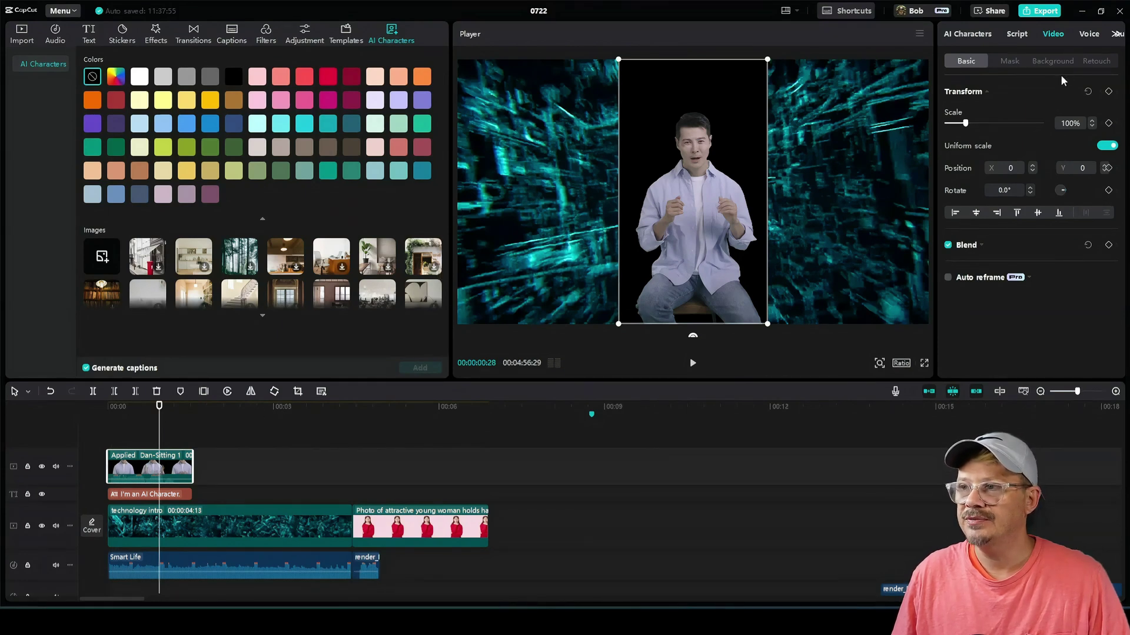
Step: Browse the Dom presenter characters for the 'I'm an AI Character' script and check its 12-credit cost
{"action": "left_click", "coordinate": [972, 35]}
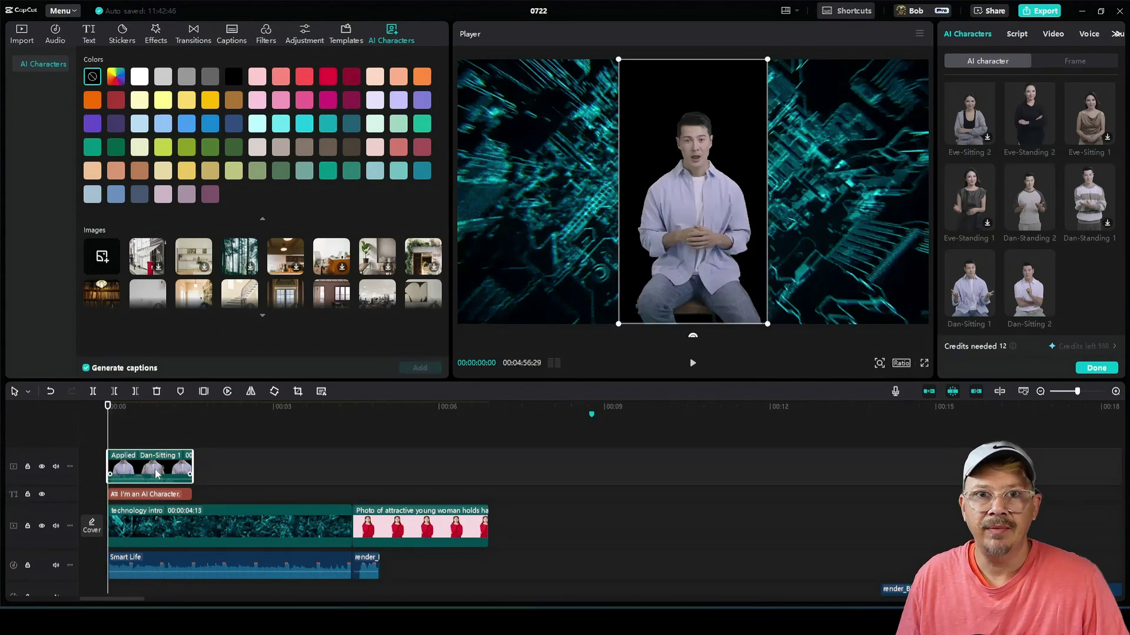
{"action": "left_click", "coordinate": [192, 412]}
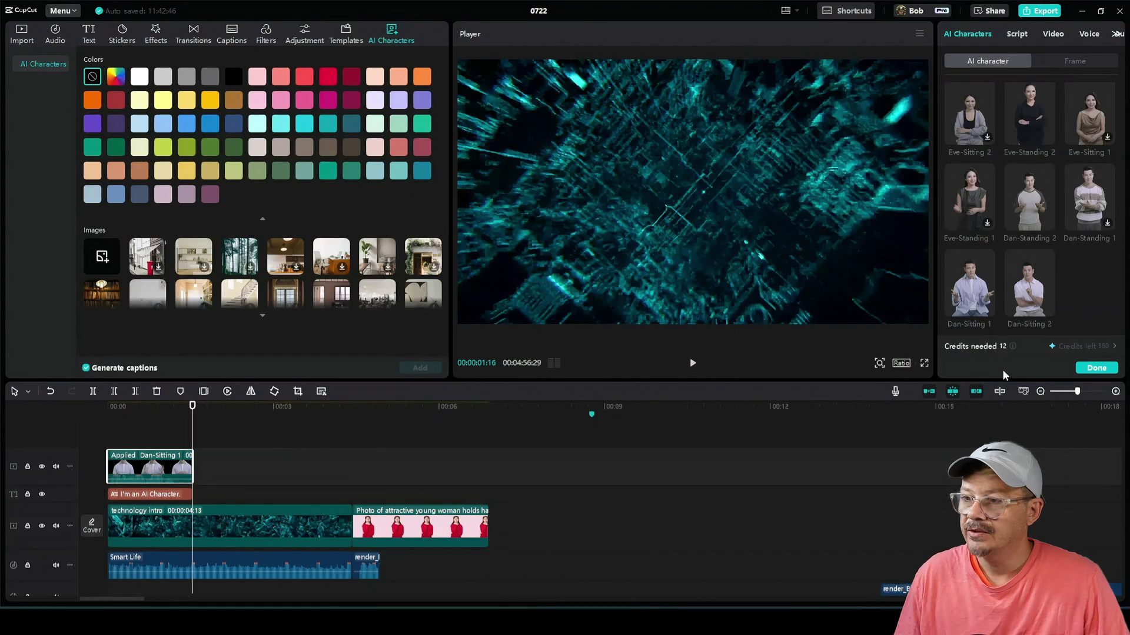
{"action": "mouse_move", "coordinate": [1011, 351]}
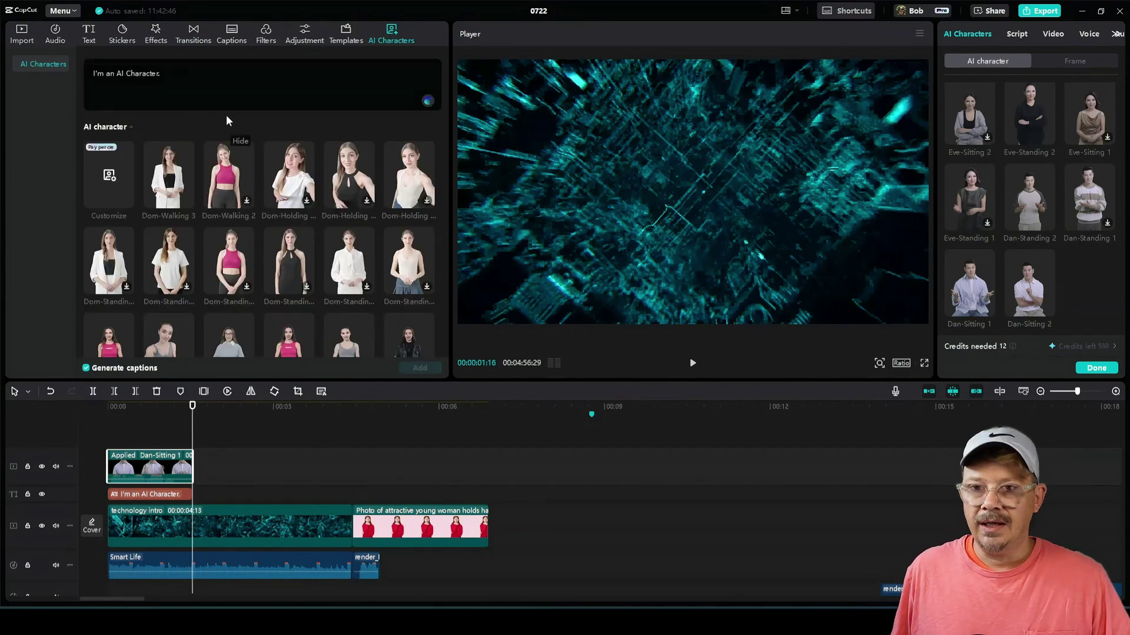
Step: Check the $29-per-30-days custom character pricing, close it, and return playback to 00:00:00:25
{"action": "scroll", "coordinate": [114, 175], "scroll_direction": "down", "scroll_amount": 3}
{"action": "scroll", "coordinate": [115, 176], "scroll_direction": "up", "scroll_amount": 3}
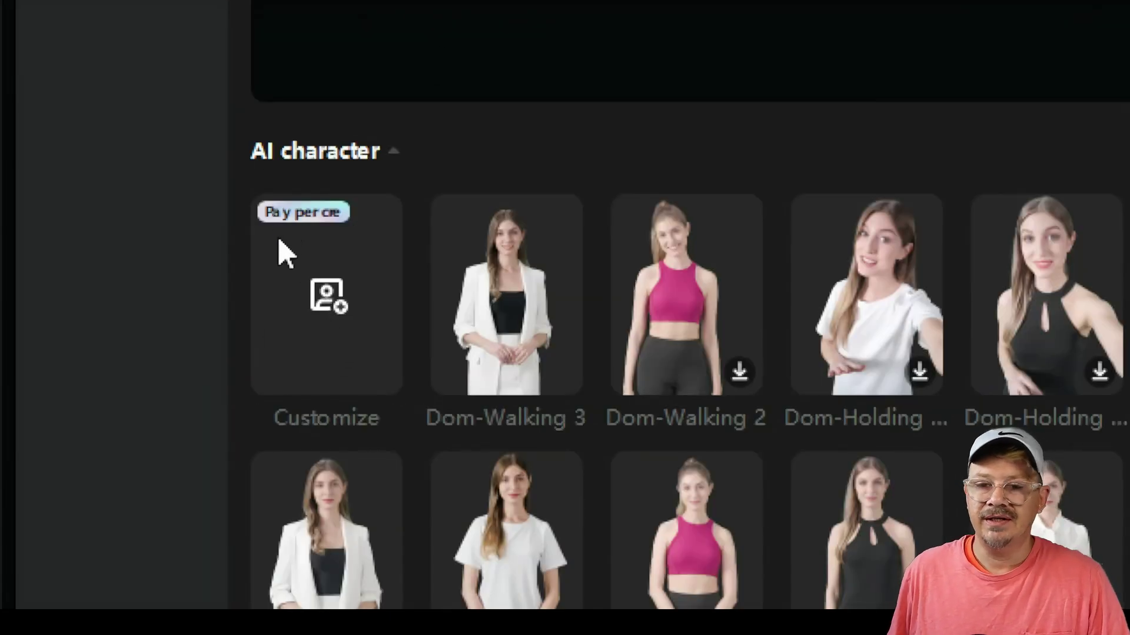
{"action": "left_click", "coordinate": [330, 329]}
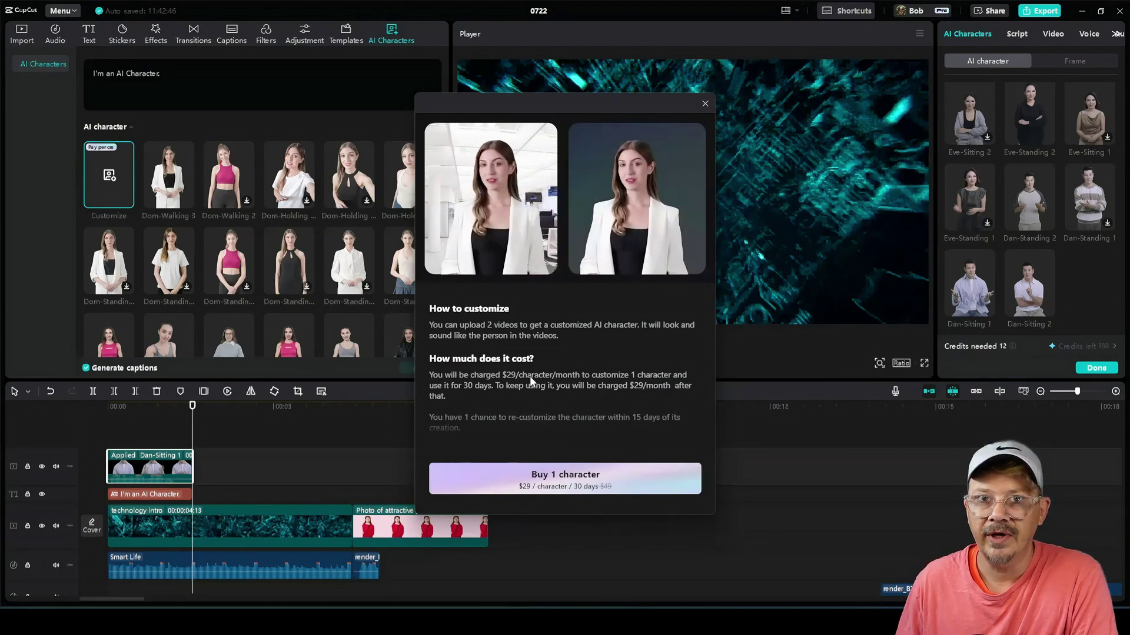
{"action": "scroll", "coordinate": [530, 376], "scroll_direction": "down", "scroll_amount": 1}
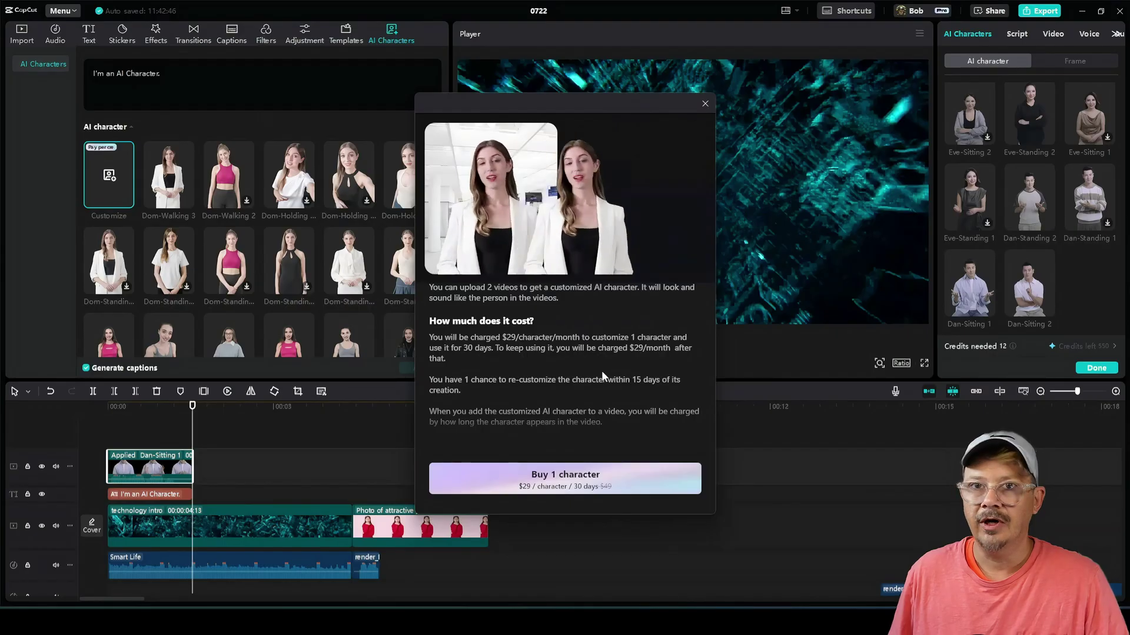
{"action": "left_click", "coordinate": [705, 104]}
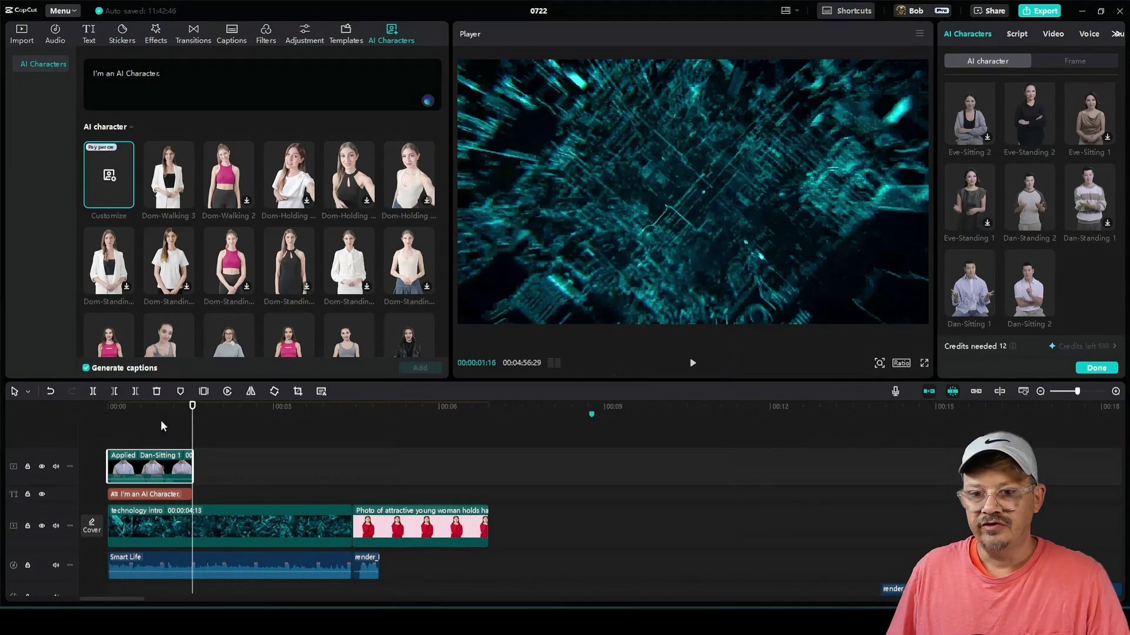
{"action": "left_click", "coordinate": [154, 419]}
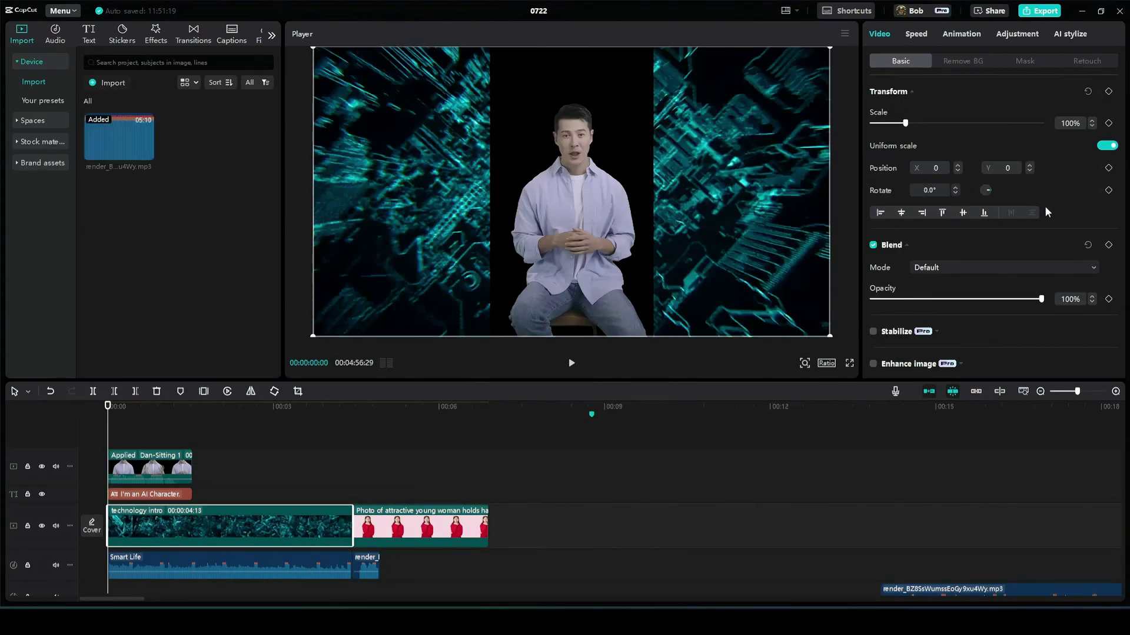
Step: Review the Pro-only Stabilize, Relight and Camera tracking options for the tech intro, then show Remove BG
{"action": "scroll", "coordinate": [942, 210], "scroll_direction": "down", "scroll_amount": 1}
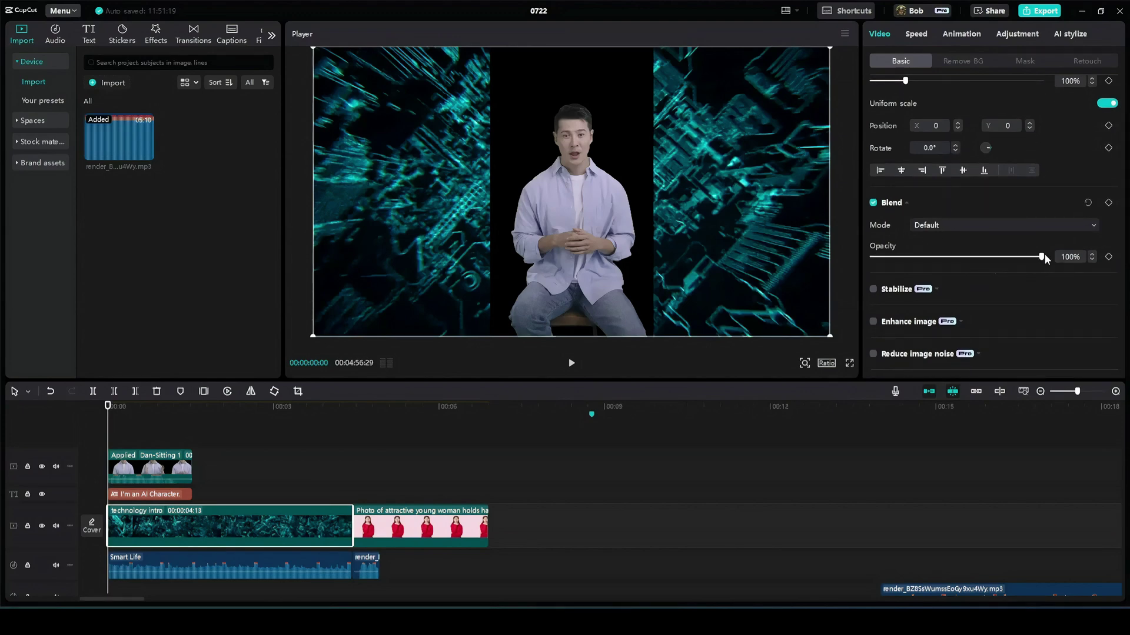
{"action": "scroll", "coordinate": [954, 200], "scroll_direction": "up", "scroll_amount": 1}
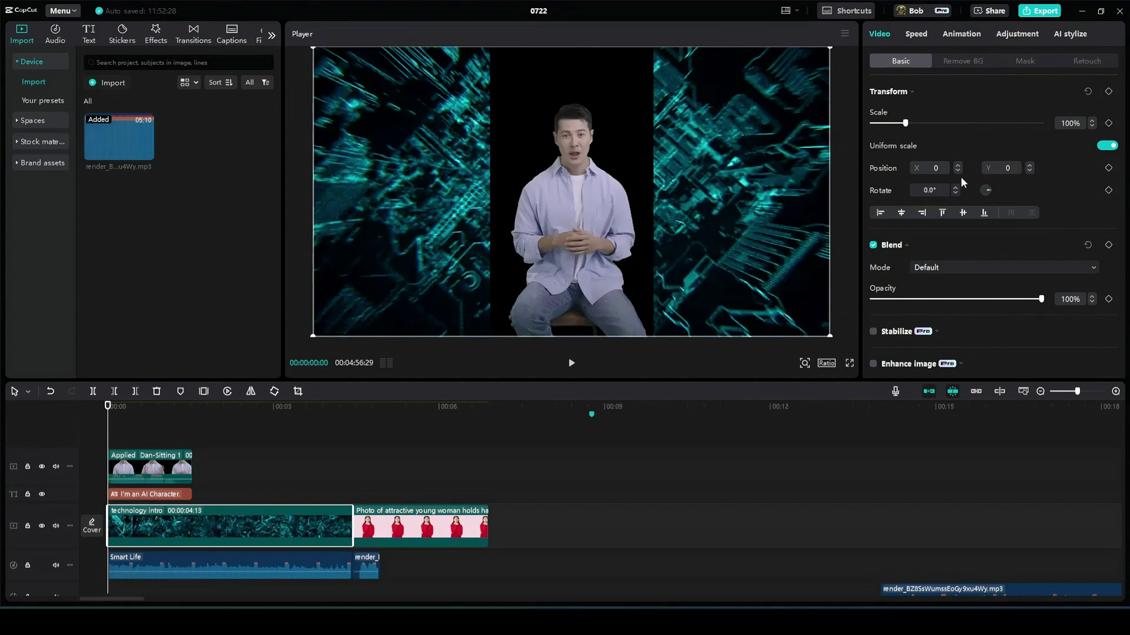
{"action": "scroll", "coordinate": [962, 184], "scroll_direction": "down", "scroll_amount": 3}
{"action": "scroll", "coordinate": [960, 183], "scroll_direction": "down", "scroll_amount": 1}
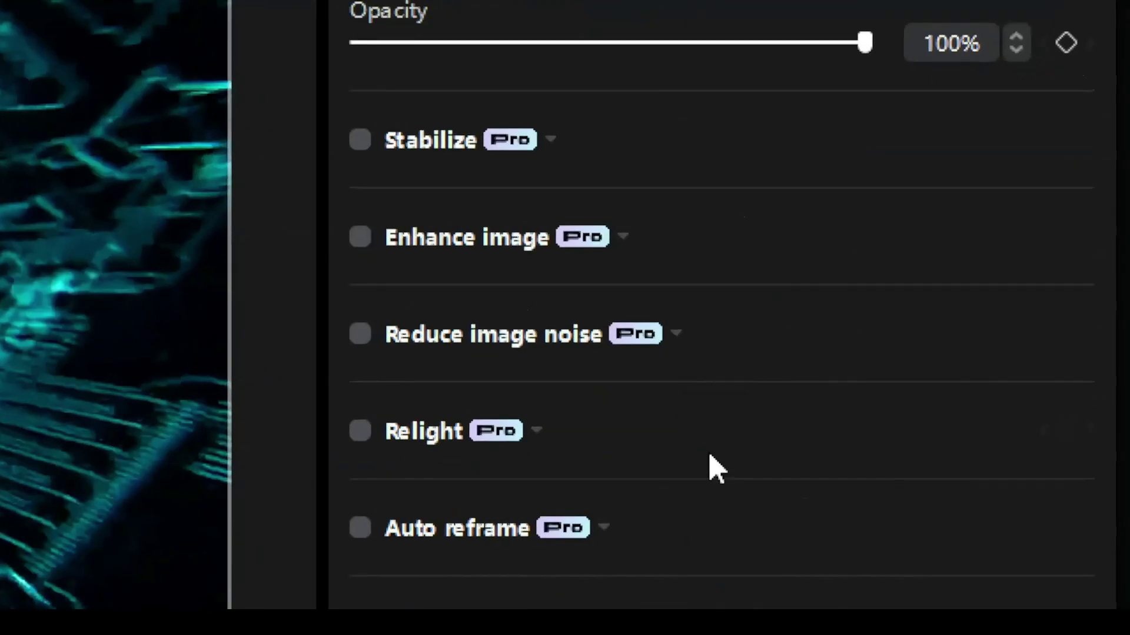
{"action": "scroll", "coordinate": [715, 468], "scroll_direction": "down", "scroll_amount": 3}
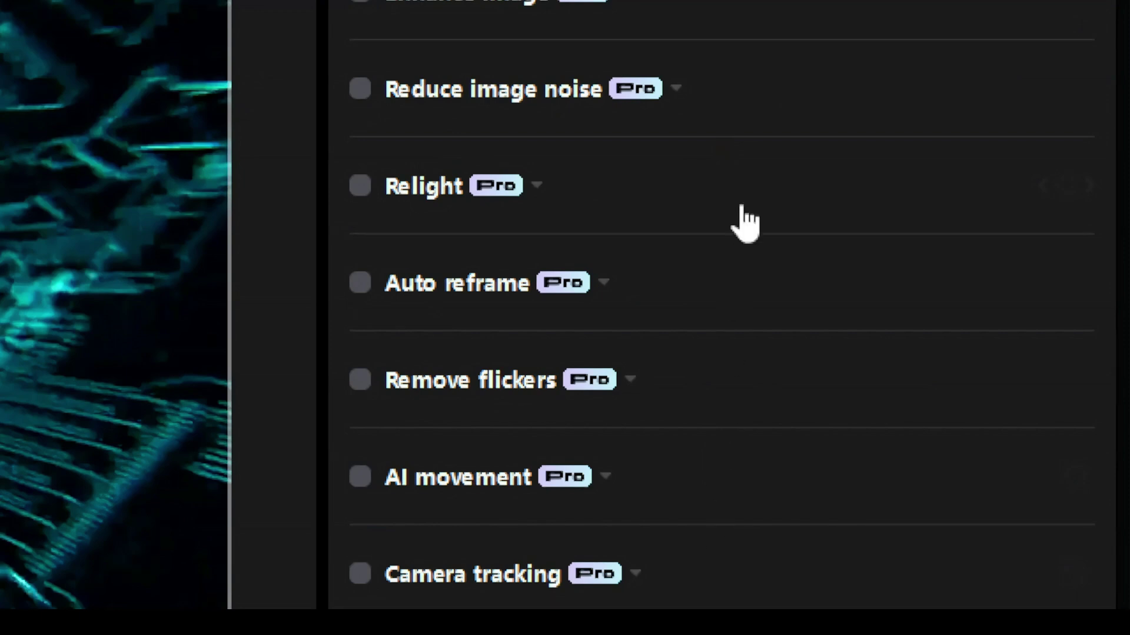
{"action": "left_click", "coordinate": [962, 61]}
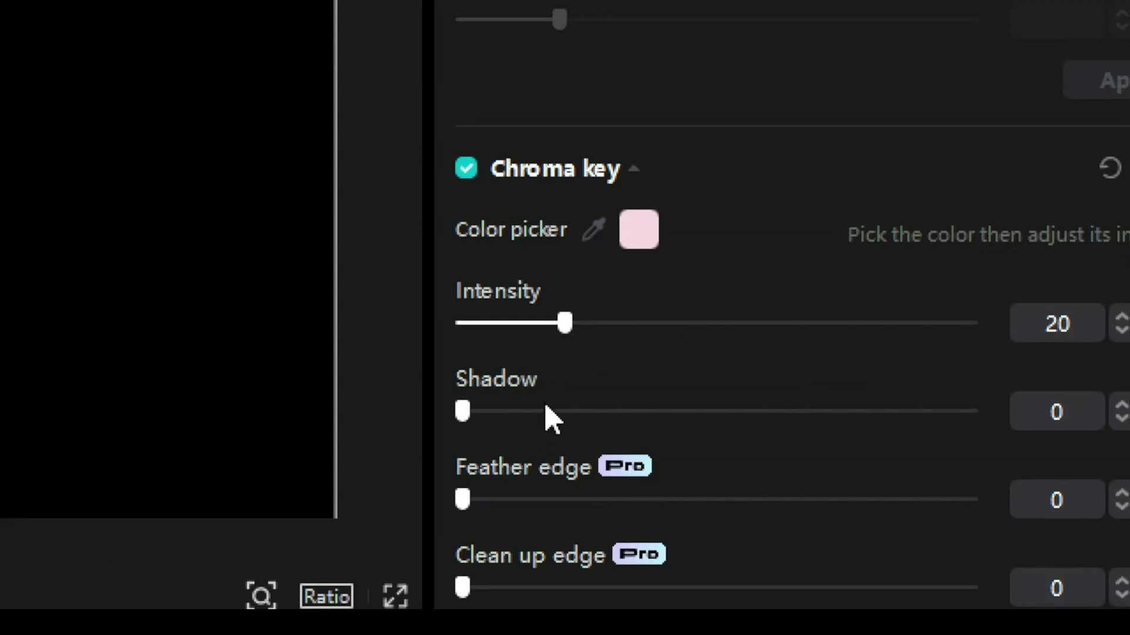
Step: Key out the photo's pink backdrop with intensity 4, shadow 2 and feather edge 100, comparing off and on
{"action": "scroll", "coordinate": [550, 417], "scroll_direction": "down", "scroll_amount": 1}
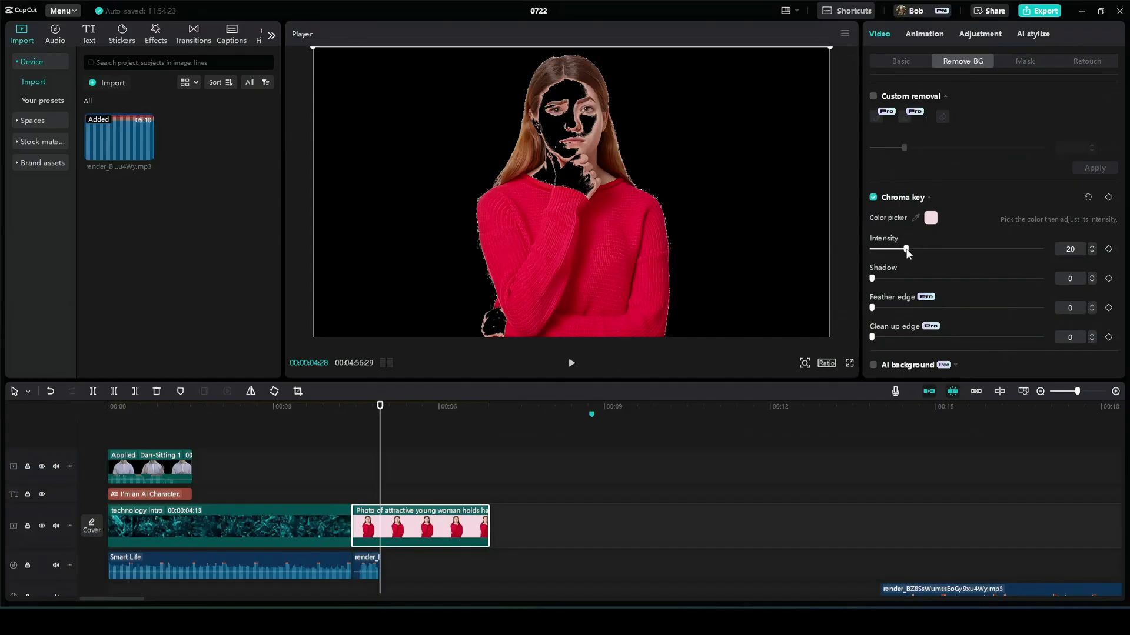
{"action": "left_click_drag", "start_coordinate": [565, 254], "coordinate": [483, 254]}
{"action": "left_click_drag", "start_coordinate": [871, 308], "coordinate": [842, 313]}
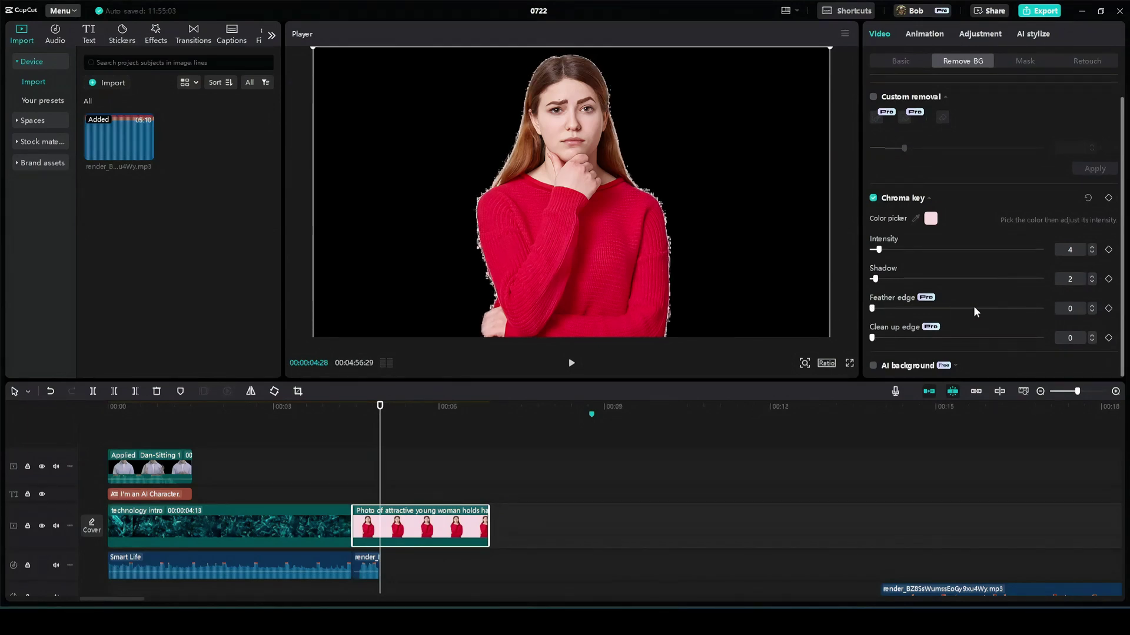
{"action": "scroll", "coordinate": [1022, 315], "scroll_direction": "up", "scroll_amount": 1}
{"action": "left_click_drag", "start_coordinate": [872, 314], "coordinate": [1044, 319]}
{"action": "scroll", "coordinate": [1000, 250], "scroll_direction": "up", "scroll_amount": 1}
{"action": "left_click", "coordinate": [874, 220]}
{"action": "left_click", "coordinate": [873, 220]}
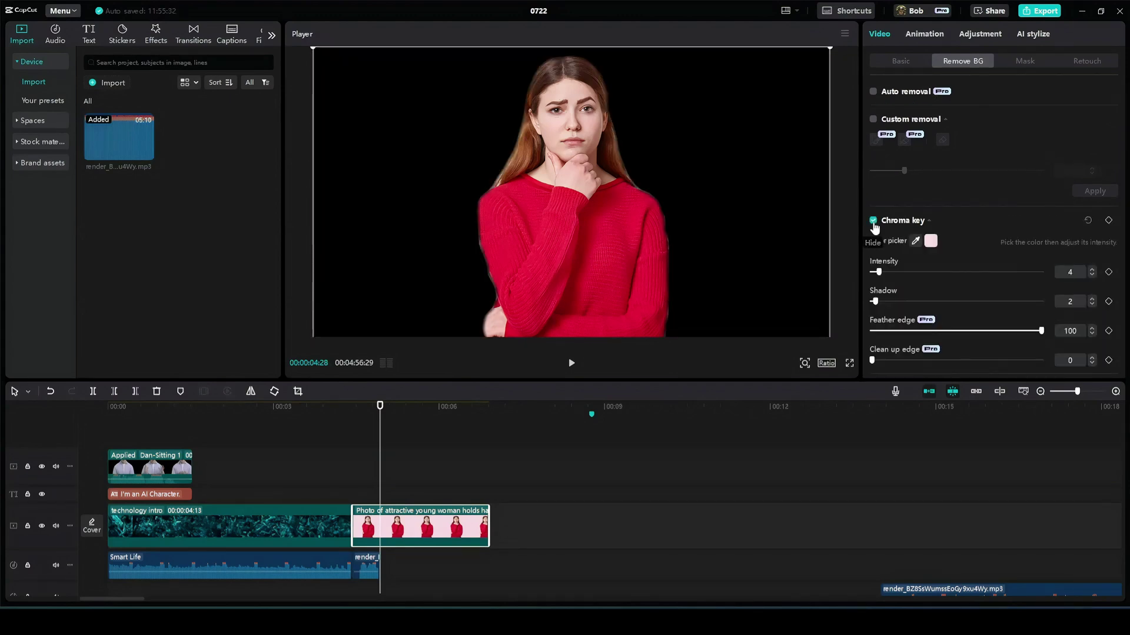
{"action": "scroll", "coordinate": [913, 233], "scroll_direction": "down", "scroll_amount": 1}
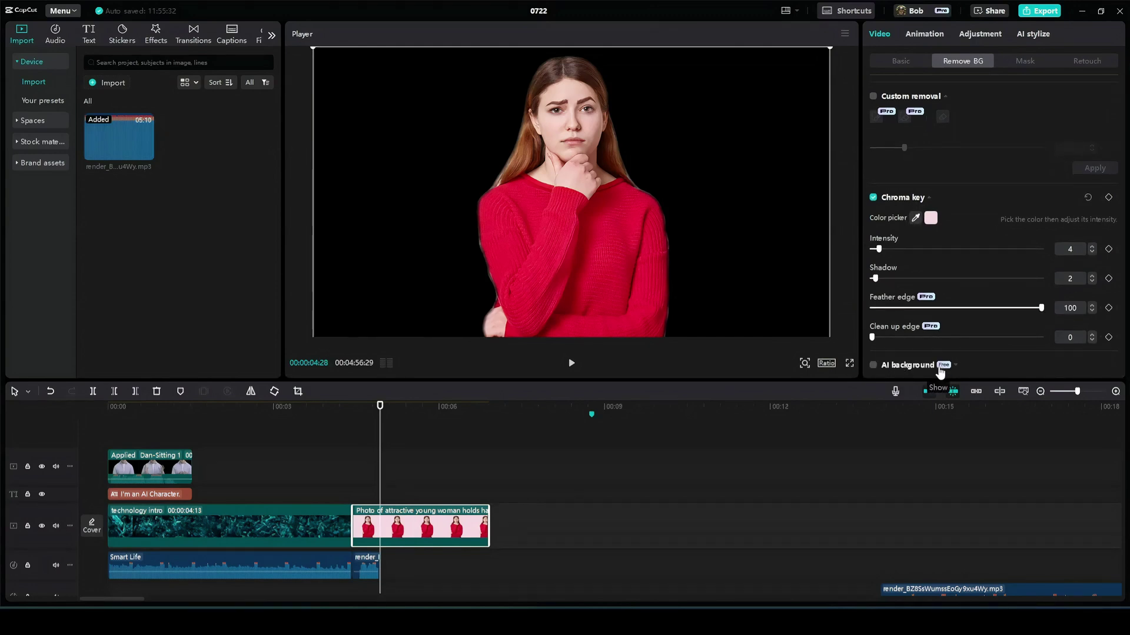
Step: Enable AI background, allow the photo upload, and reset the feather edge from 100 to 0
{"action": "left_click", "coordinate": [945, 366]}
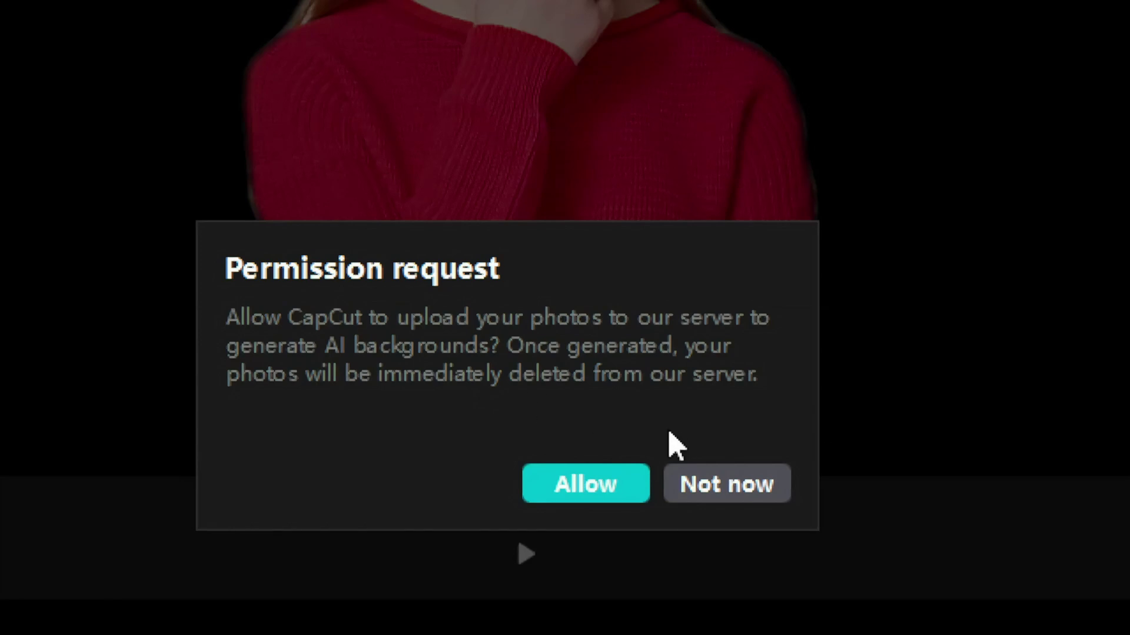
{"action": "left_click", "coordinate": [570, 491]}
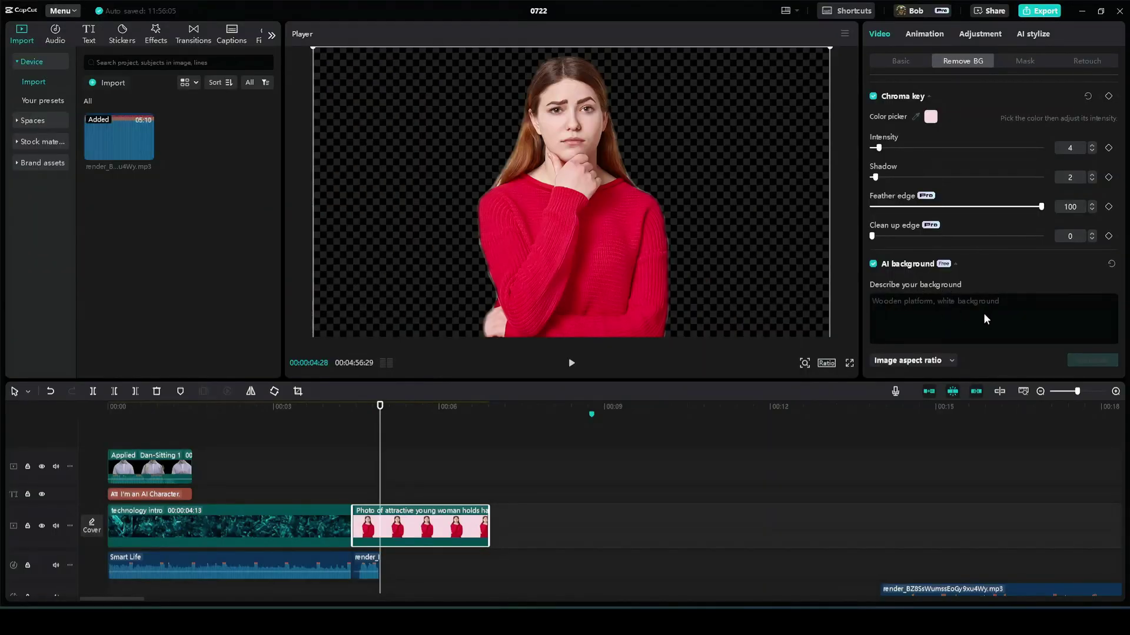
{"action": "scroll", "coordinate": [985, 321], "scroll_direction": "up", "scroll_amount": 3}
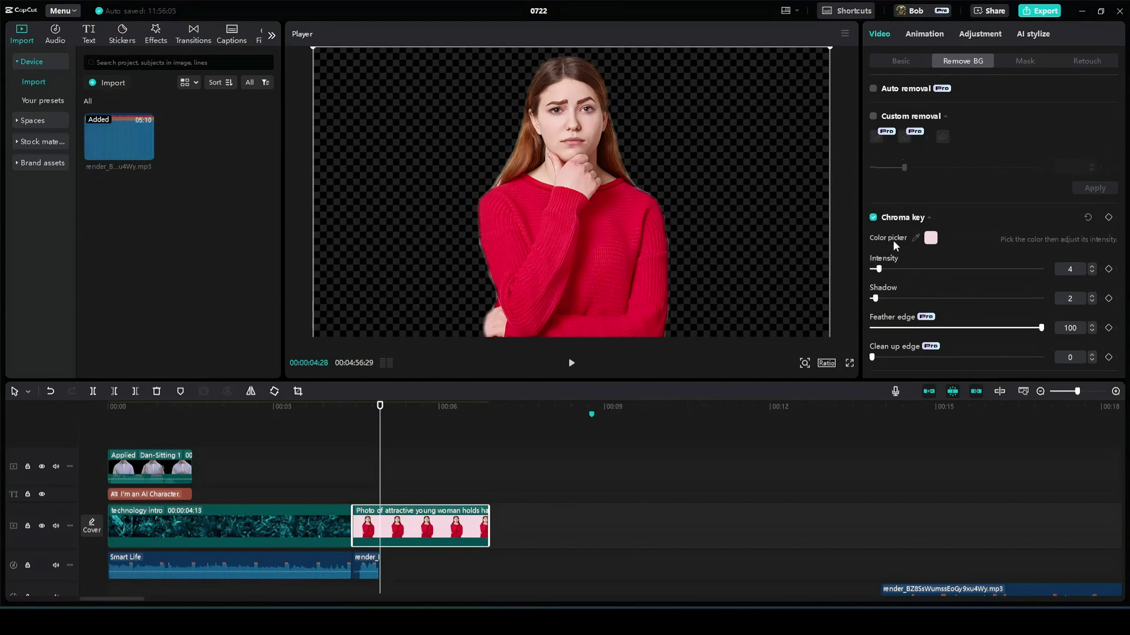
{"action": "scroll", "coordinate": [925, 273], "scroll_direction": "down", "scroll_amount": 3}
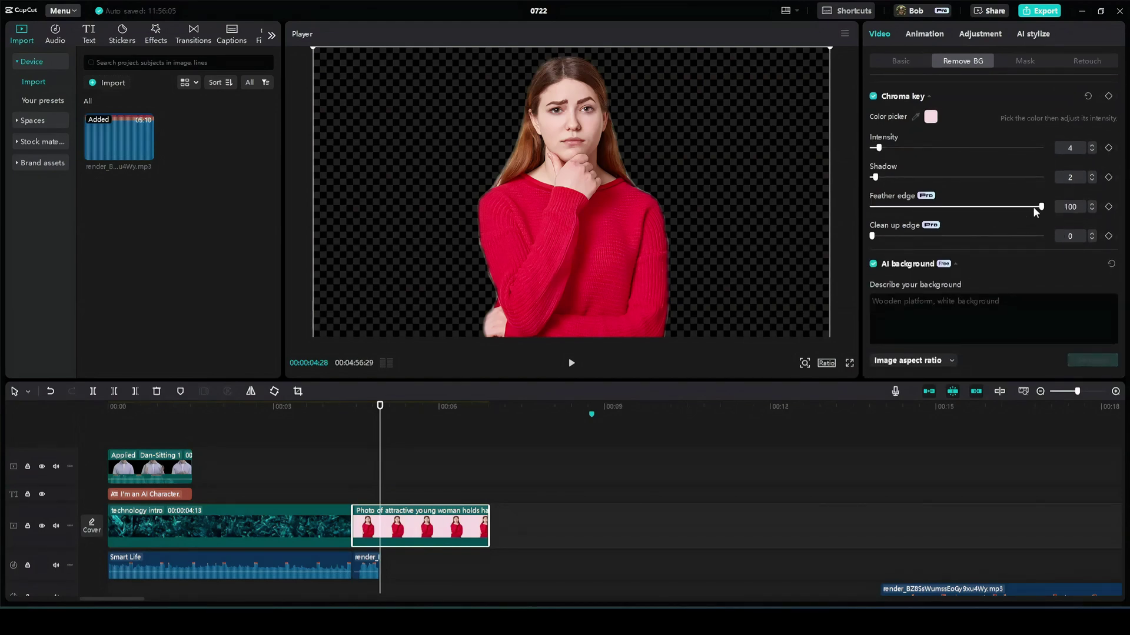
{"action": "left_click_drag", "start_coordinate": [1040, 207], "coordinate": [871, 207]}
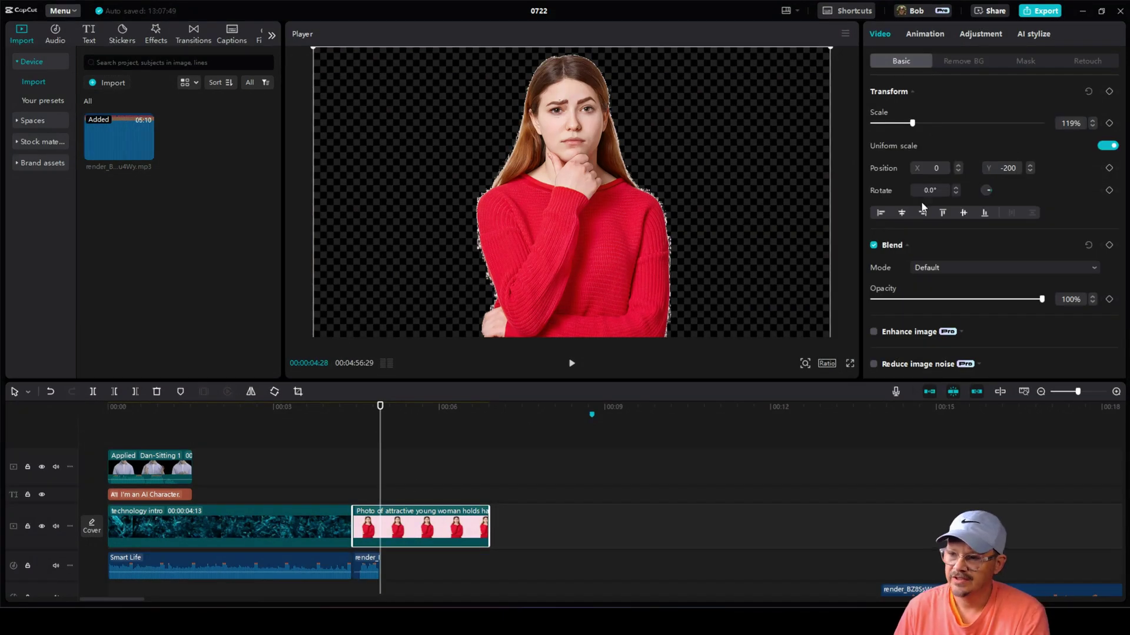
Step: Try AI replace on the photo, decline its permission request, and review AI remove, Relight and Canvas
{"action": "scroll", "coordinate": [953, 211], "scroll_direction": "down", "scroll_amount": 3}
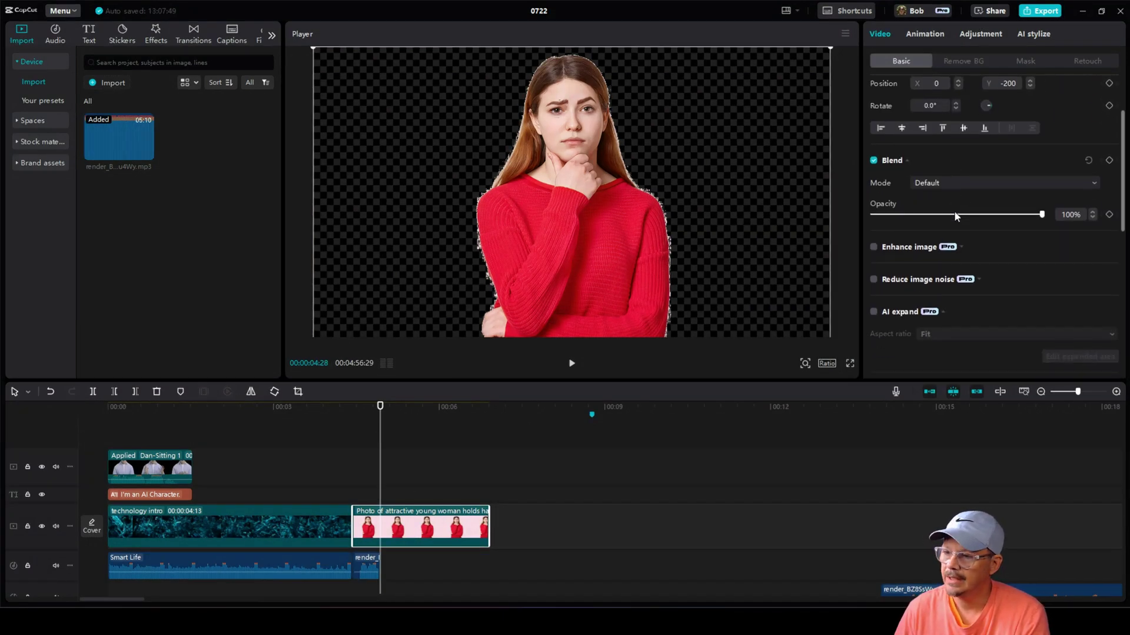
{"action": "scroll", "coordinate": [954, 213], "scroll_direction": "down", "scroll_amount": 3}
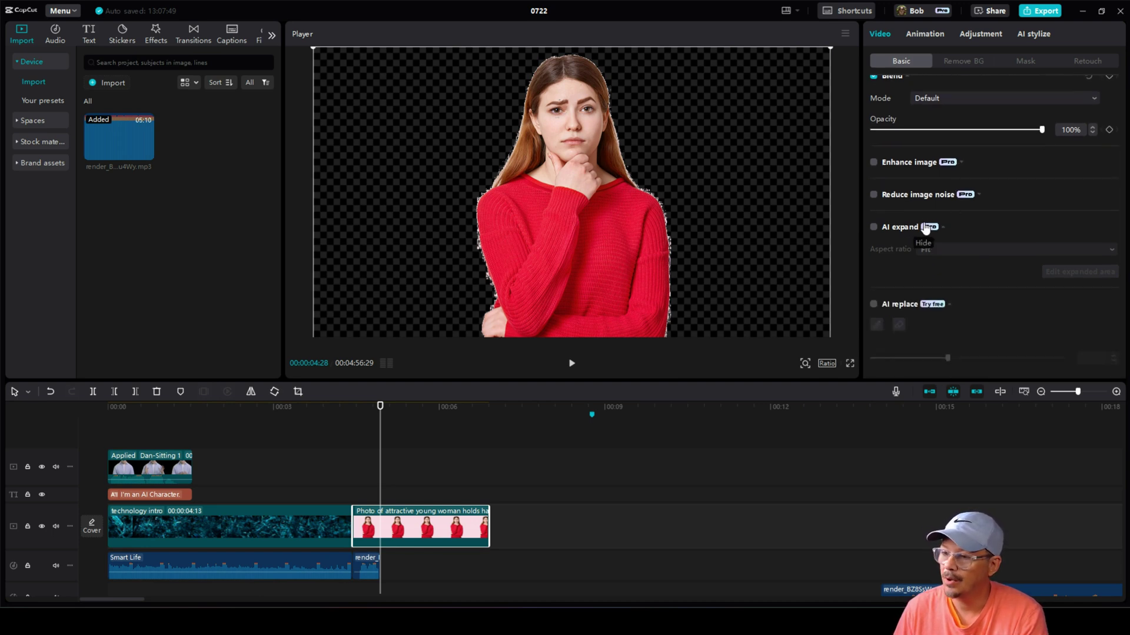
{"action": "scroll", "coordinate": [922, 229], "scroll_direction": "down", "scroll_amount": 7}
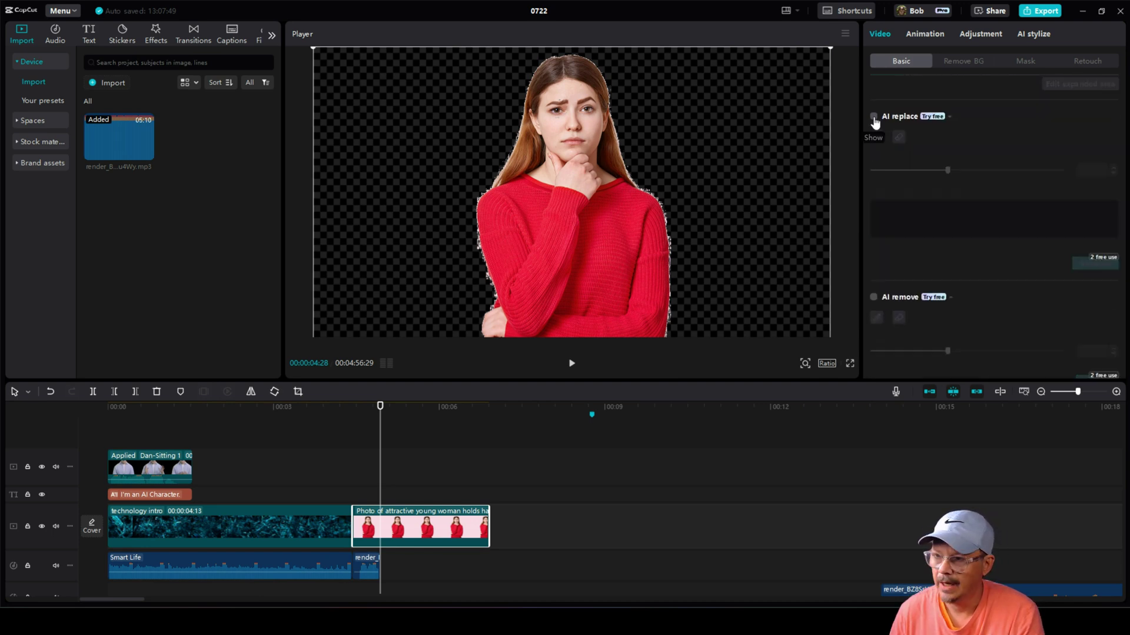
{"action": "left_click", "coordinate": [1099, 263]}
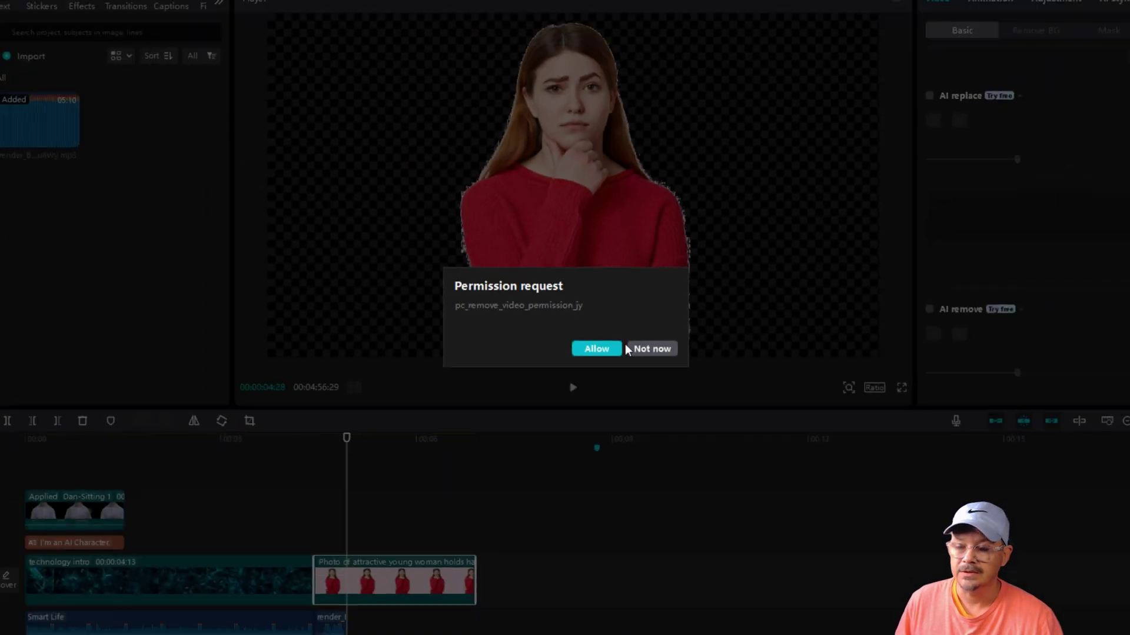
{"action": "left_click", "coordinate": [730, 382]}
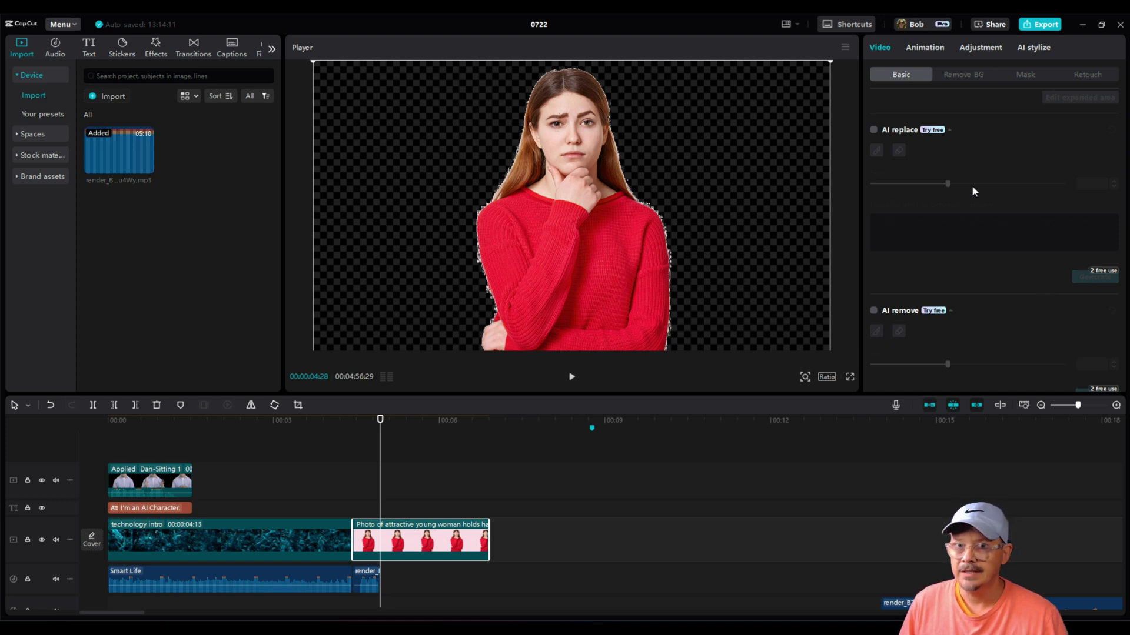
{"action": "scroll", "coordinate": [960, 198], "scroll_direction": "down", "scroll_amount": 3}
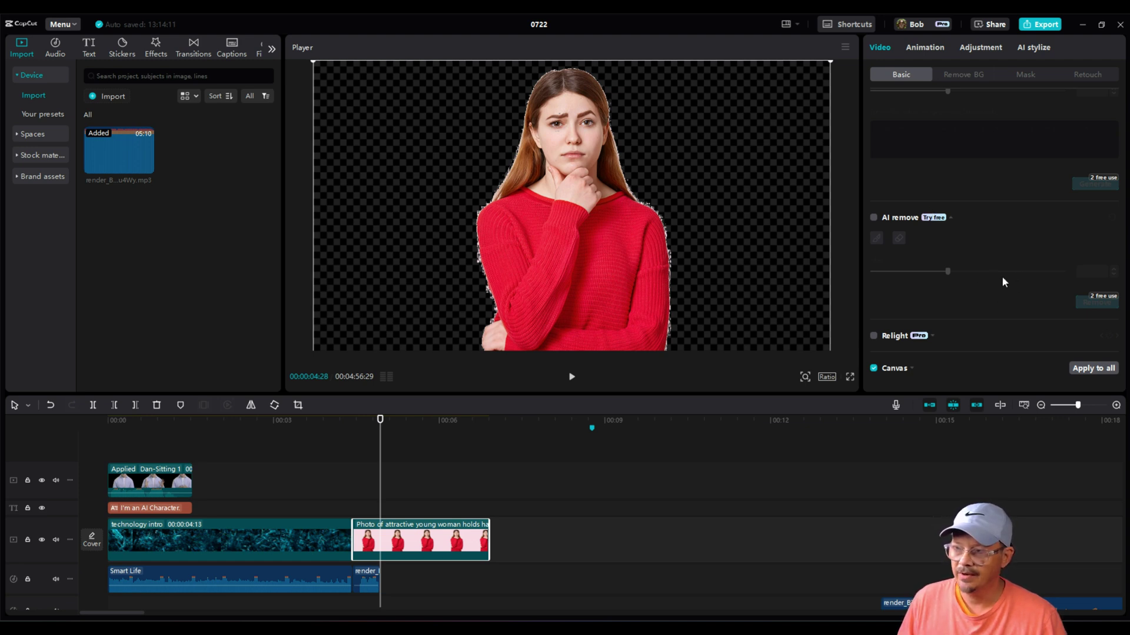
Step: Select the technology intro clip and look through its speed settings and entrance animation presets
{"action": "left_click", "coordinate": [243, 539]}
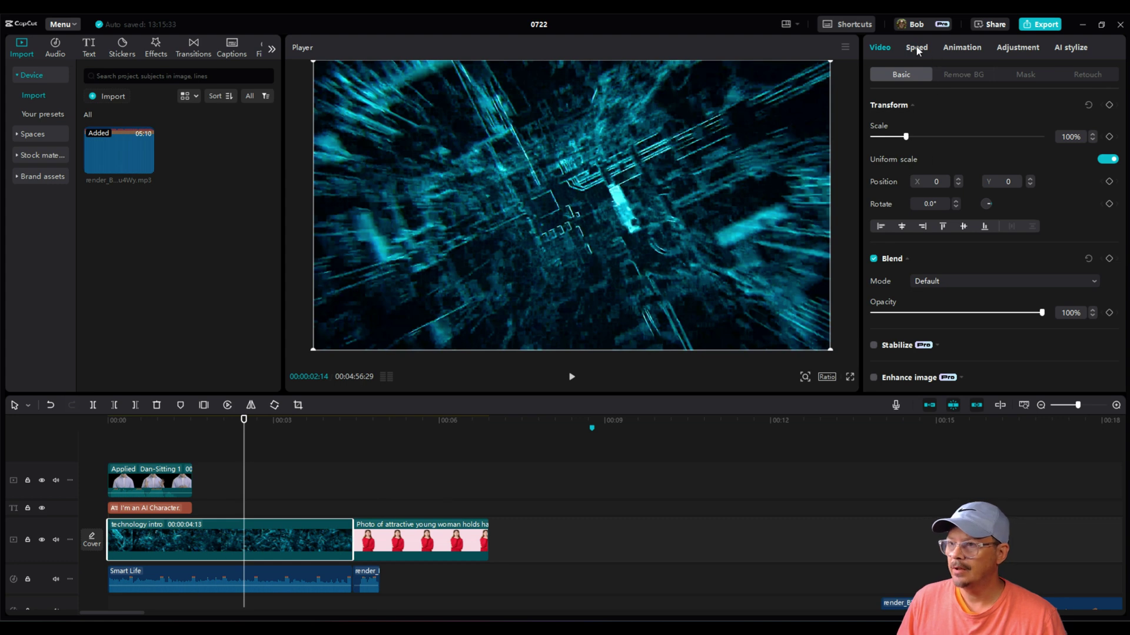
{"action": "left_click", "coordinate": [917, 48]}
{"action": "left_click", "coordinate": [961, 49]}
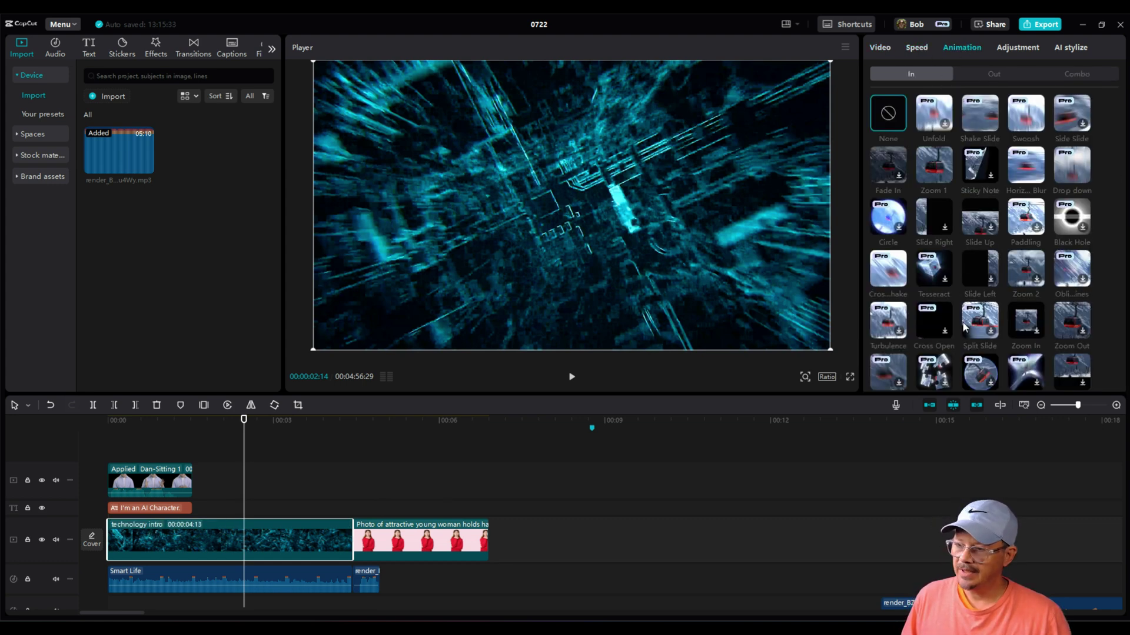
{"action": "scroll", "coordinate": [995, 235], "scroll_direction": "down", "scroll_amount": 3}
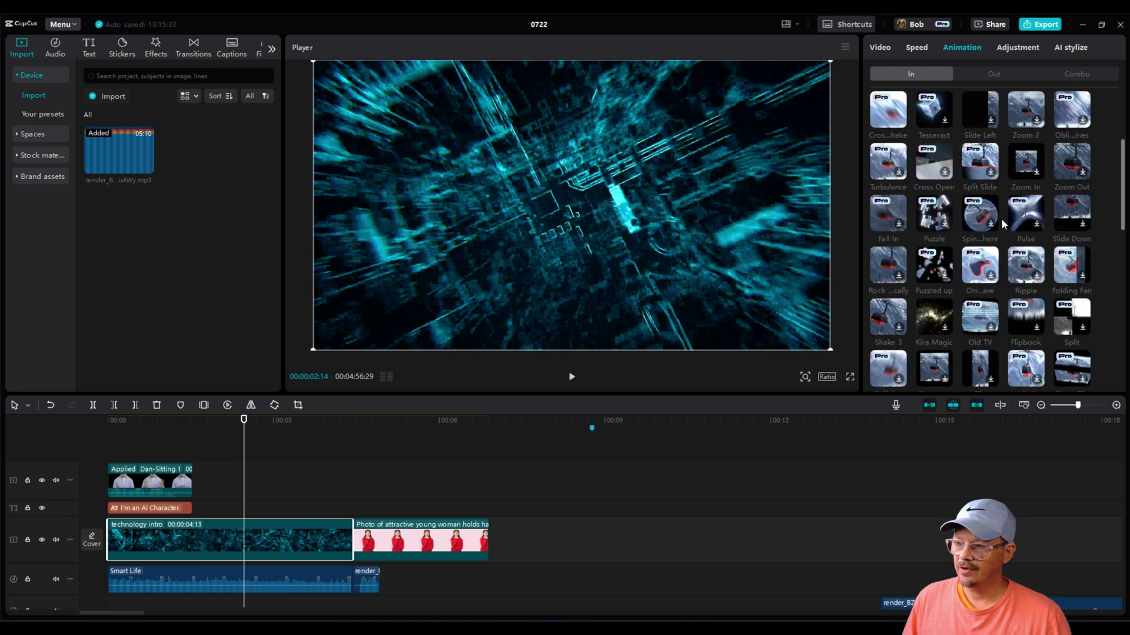
{"action": "scroll", "coordinate": [998, 220], "scroll_direction": "up", "scroll_amount": 3}
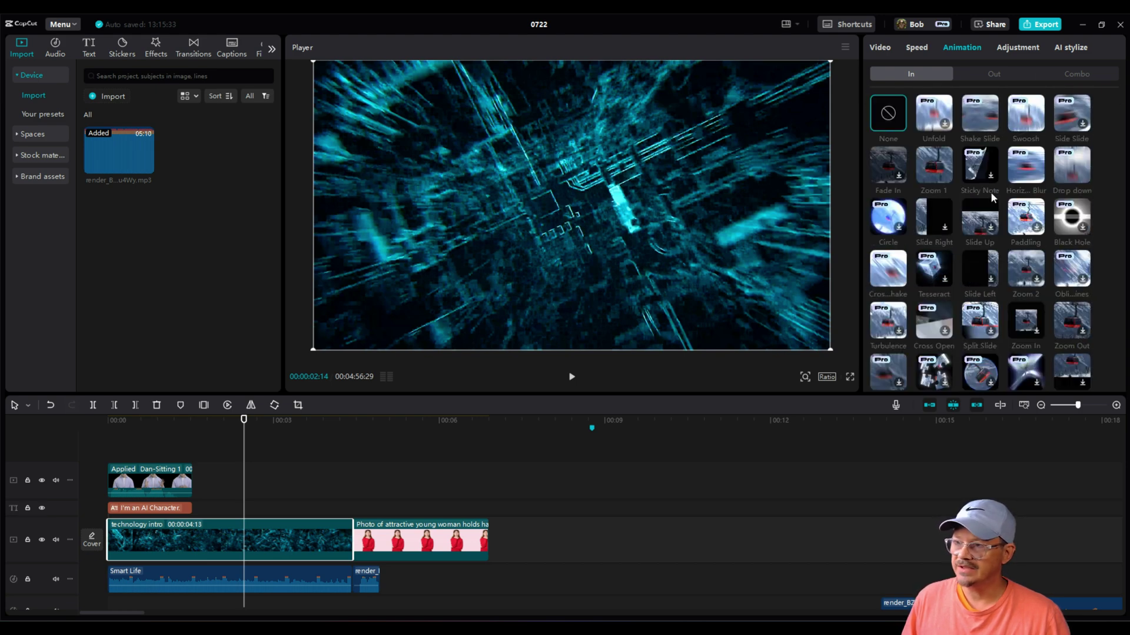
Step: Scroll through the clip's colour adjustment sliders, all at 0, then return to its Video transform settings
{"action": "left_click", "coordinate": [1023, 47]}
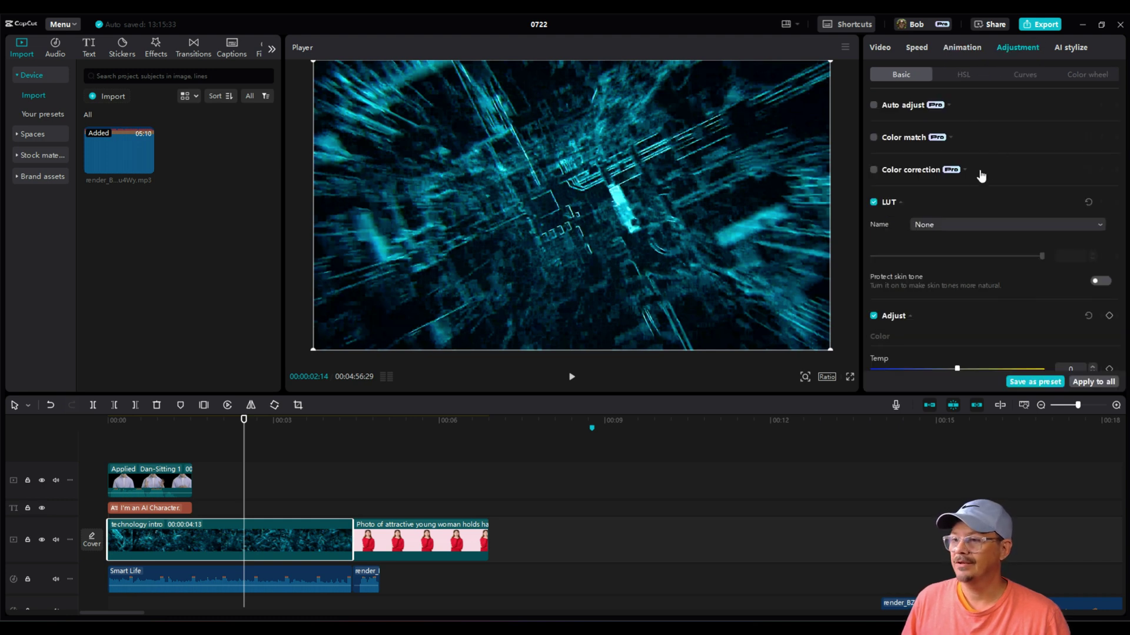
{"action": "scroll", "coordinate": [978, 176], "scroll_direction": "down", "scroll_amount": 5}
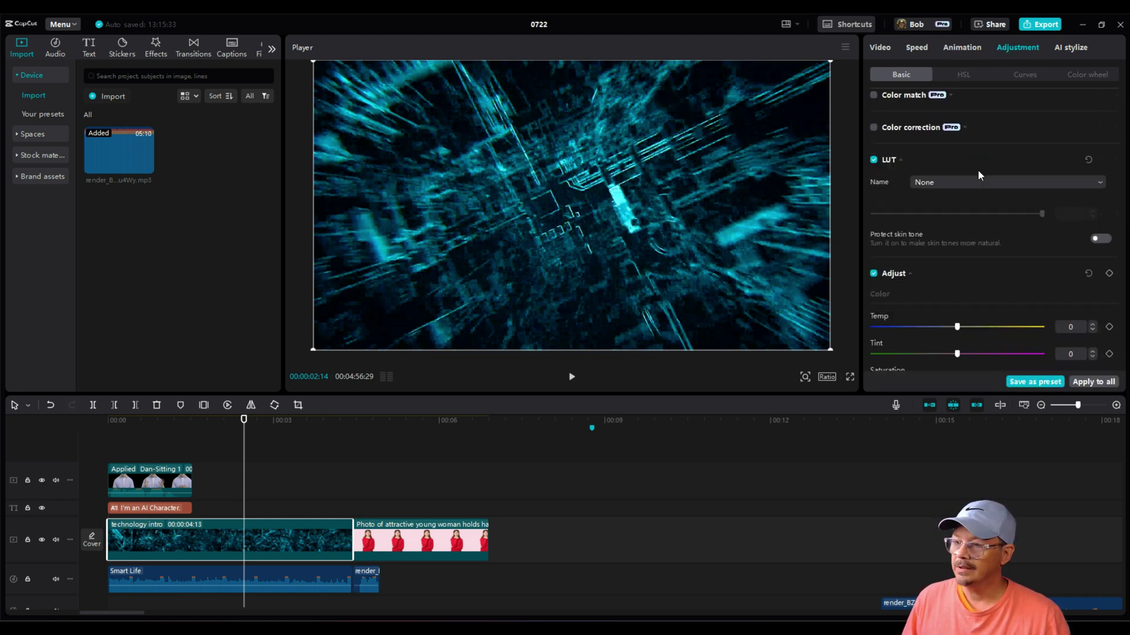
{"action": "scroll", "coordinate": [974, 202], "scroll_direction": "down", "scroll_amount": 3}
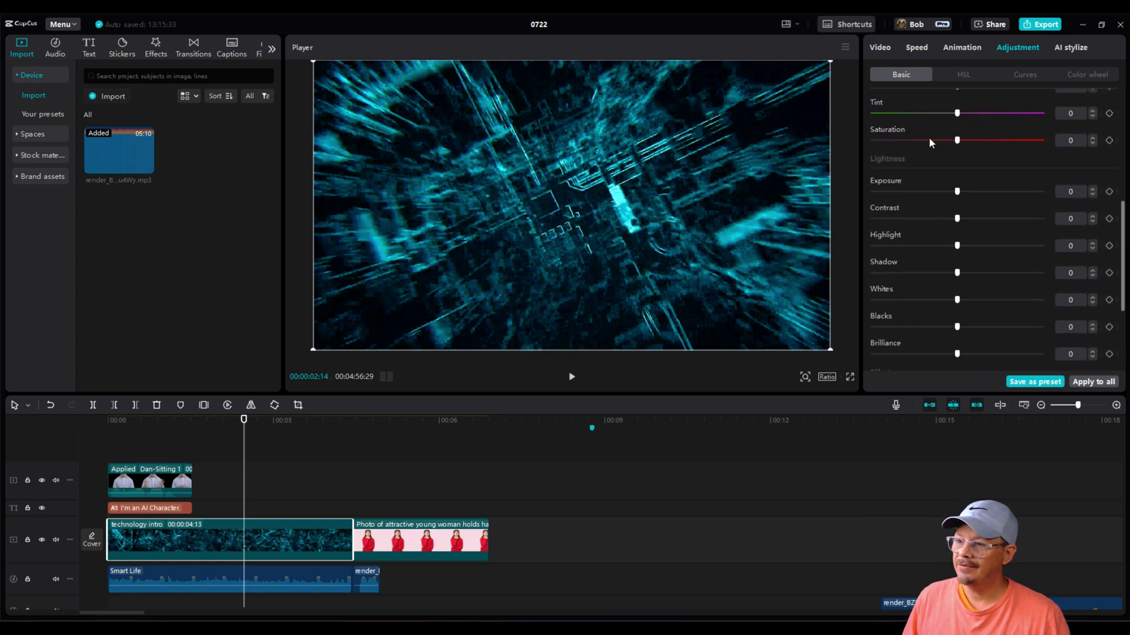
{"action": "scroll", "coordinate": [968, 196], "scroll_direction": "down", "scroll_amount": 3}
{"action": "scroll", "coordinate": [968, 195], "scroll_direction": "up", "scroll_amount": 10}
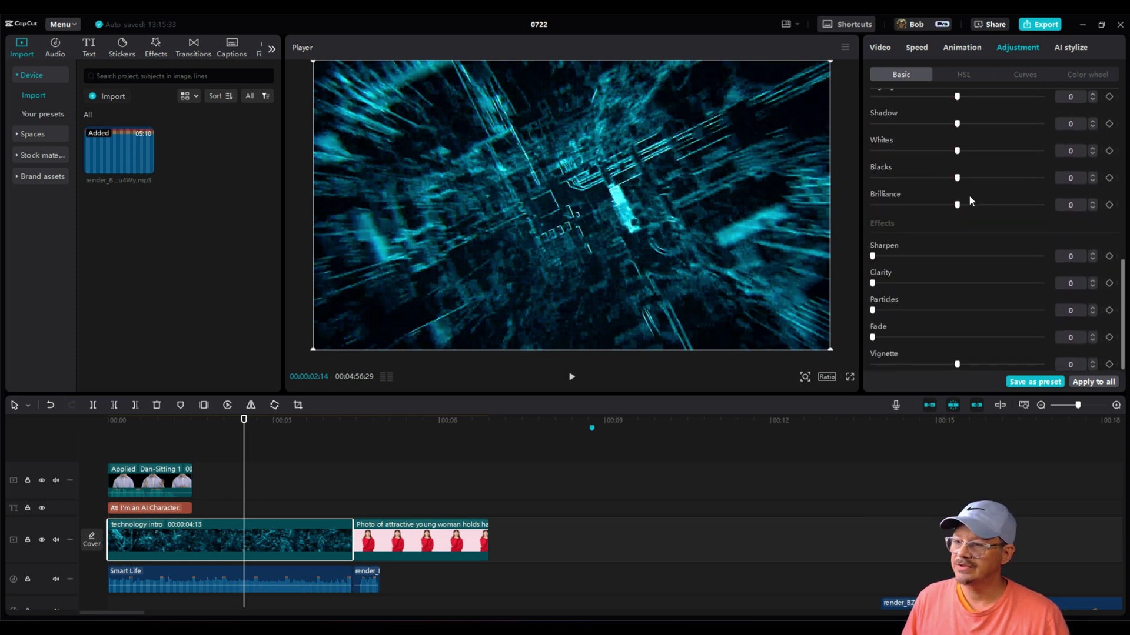
{"action": "left_click", "coordinate": [882, 49]}
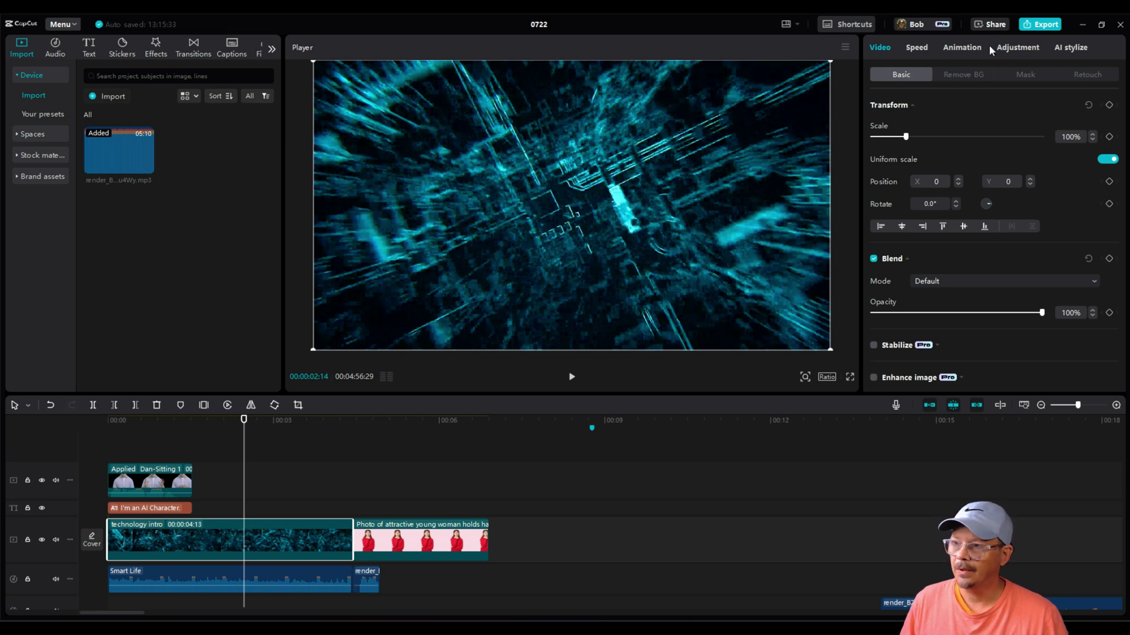
Step: Enable Audio translator on the Smart Life audio clip, translating from English, and check its 16-credit cost
{"action": "left_click", "coordinate": [175, 579]}
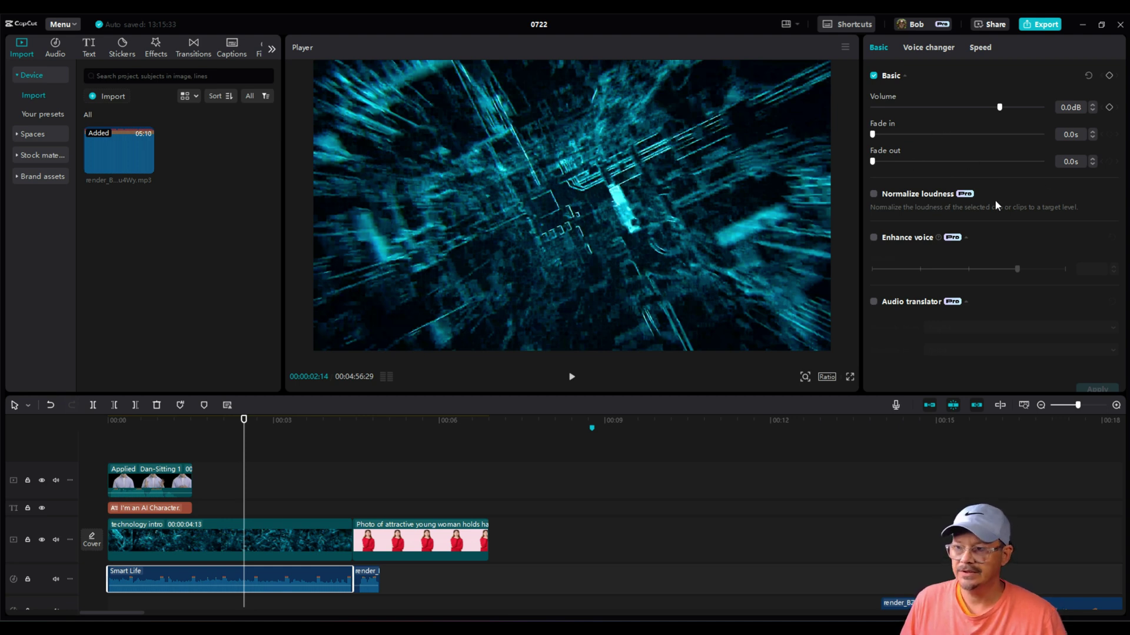
{"action": "scroll", "coordinate": [996, 202], "scroll_direction": "down", "scroll_amount": 3}
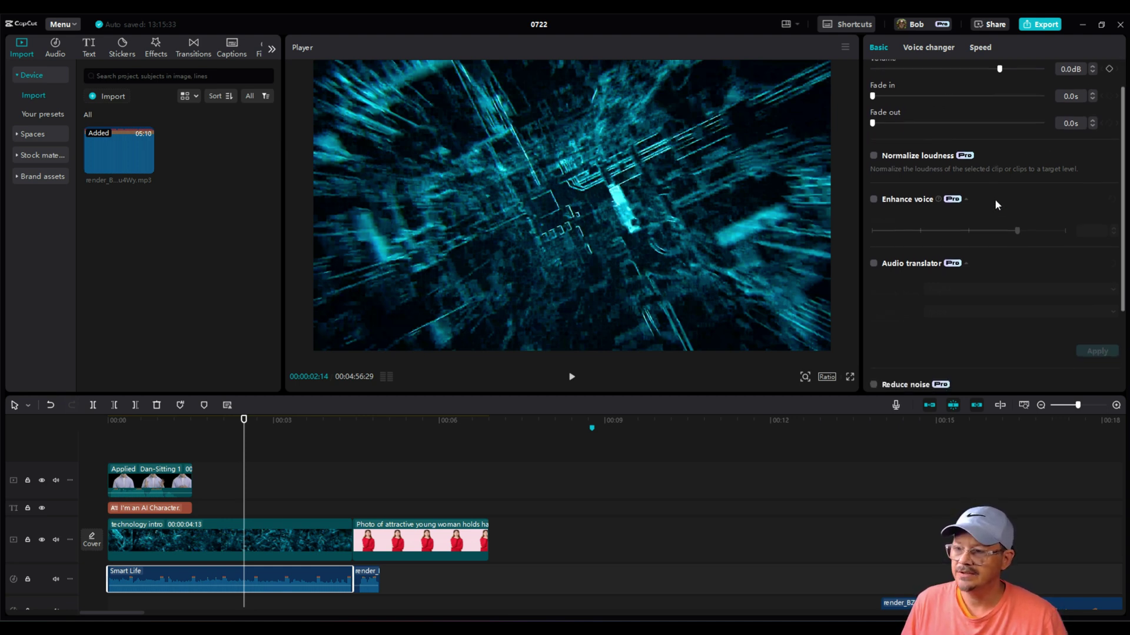
{"action": "scroll", "coordinate": [994, 205], "scroll_direction": "down", "scroll_amount": 2}
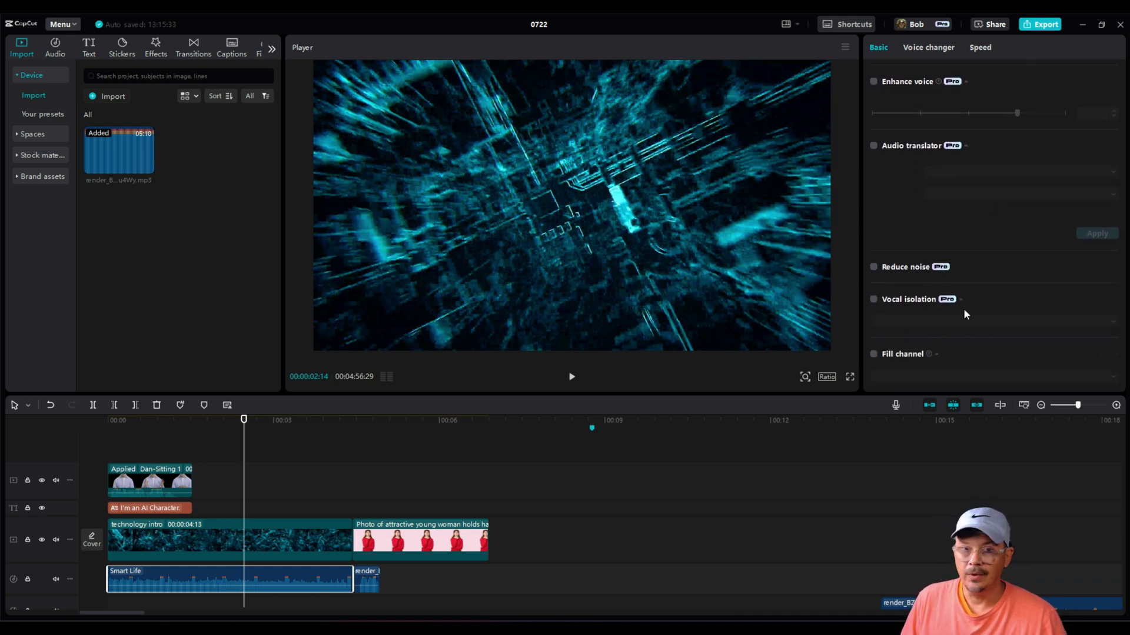
{"action": "left_click", "coordinate": [873, 146]}
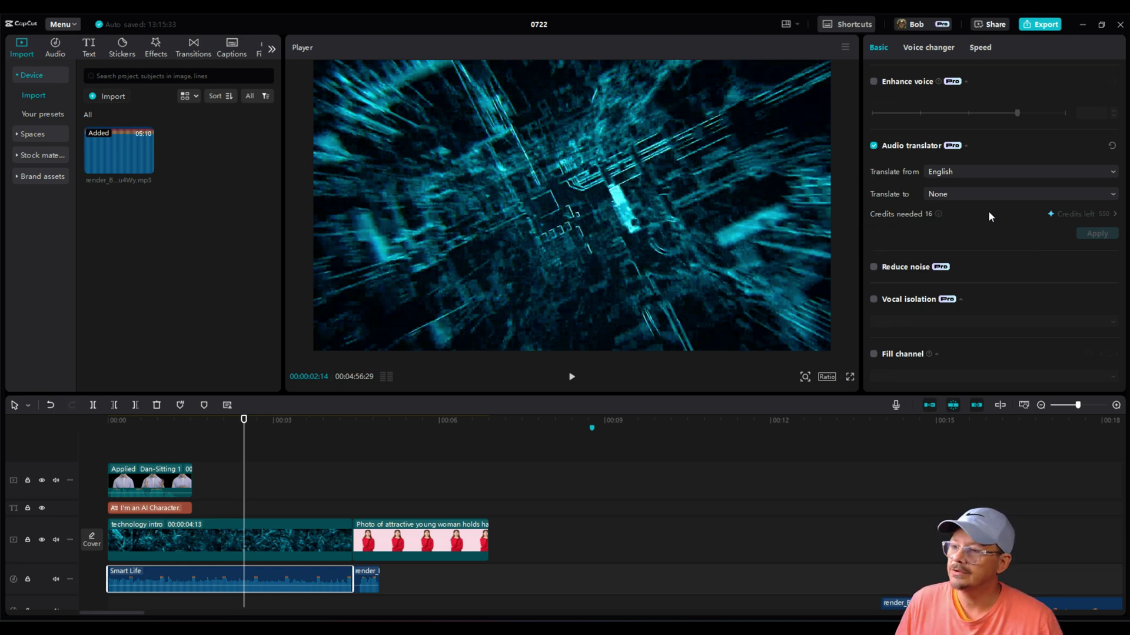
{"action": "mouse_move", "coordinate": [939, 215]}
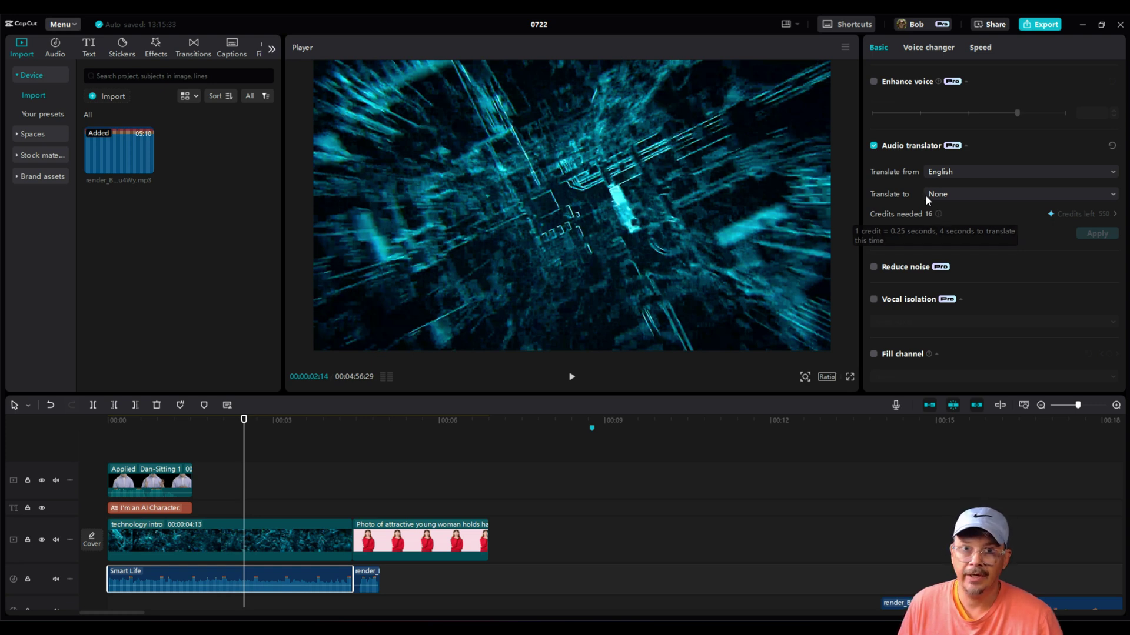
Step: Untick Audio translator on Smart Life, then browse the Voice changer's voice characters and singing voices
{"action": "left_click", "coordinate": [873, 146]}
{"action": "left_click", "coordinate": [927, 47]}
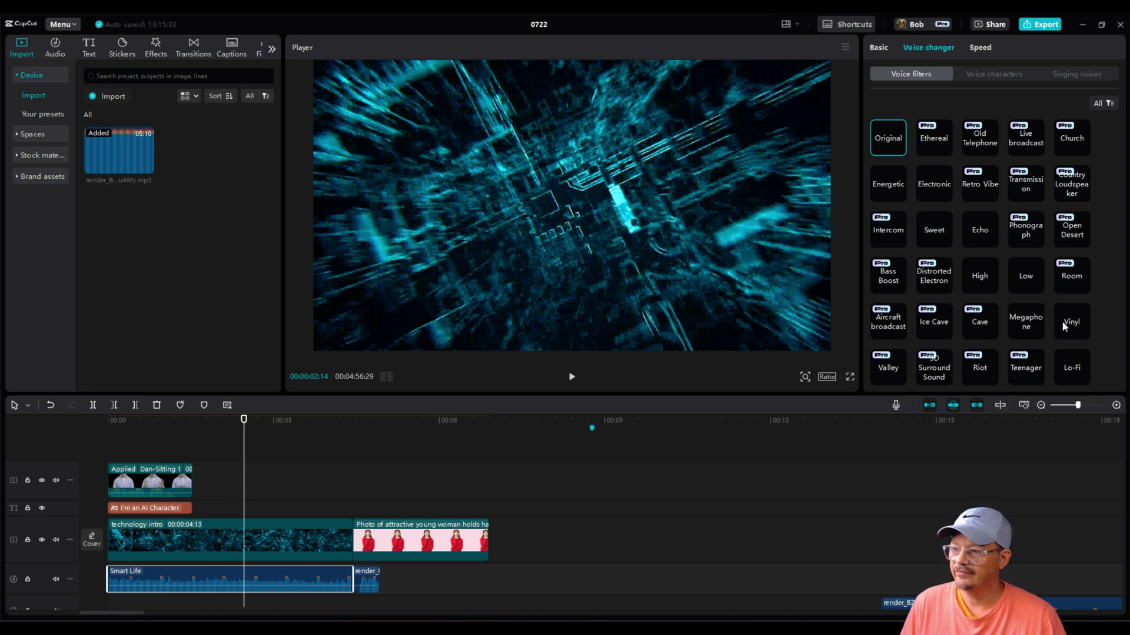
{"action": "left_click", "coordinate": [993, 73]}
{"action": "scroll", "coordinate": [976, 241], "scroll_direction": "down", "scroll_amount": 3}
{"action": "scroll", "coordinate": [978, 247], "scroll_direction": "down", "scroll_amount": 2}
{"action": "left_click", "coordinate": [1076, 73]}
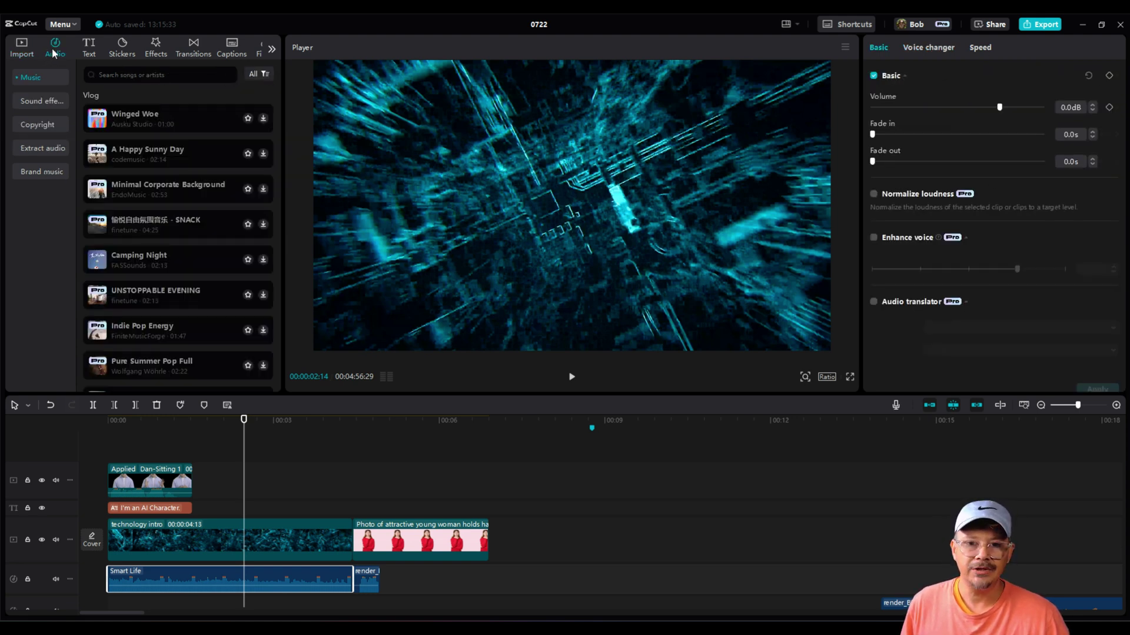
Step: Compare the Sound effects library with the Music list, ending on the Vlog music tracks
{"action": "left_click", "coordinate": [50, 104]}
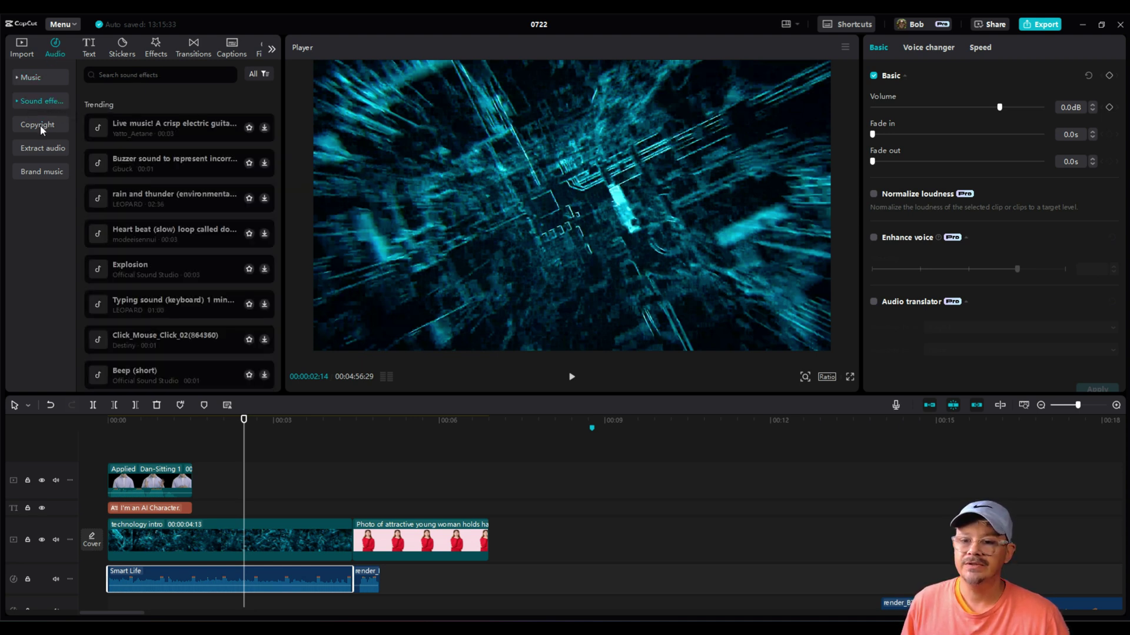
{"action": "left_click", "coordinate": [31, 77]}
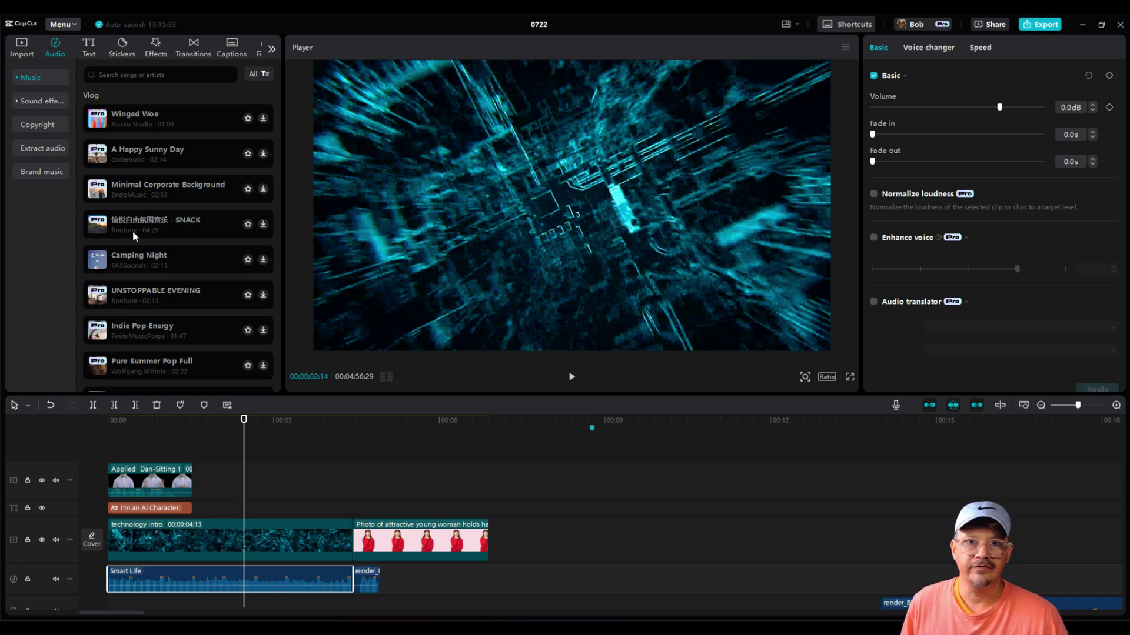
Step: Browse the Text library's AI generated, Effects and Text template sections, ending on Auto captions with English spoken language
{"action": "left_click", "coordinate": [90, 46]}
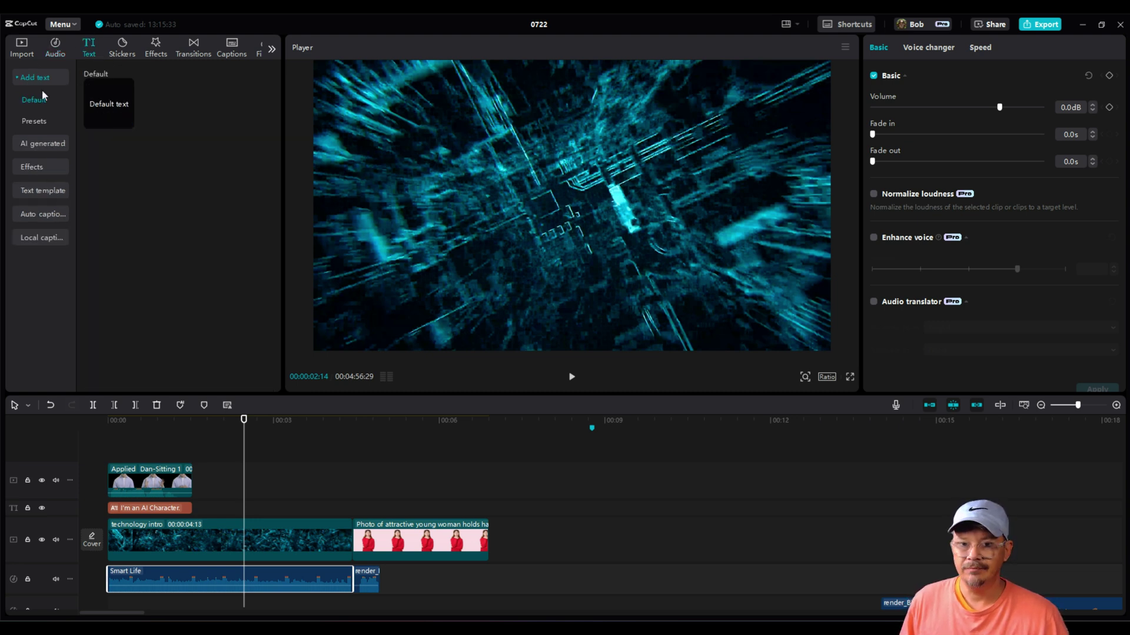
{"action": "left_click", "coordinate": [61, 144]}
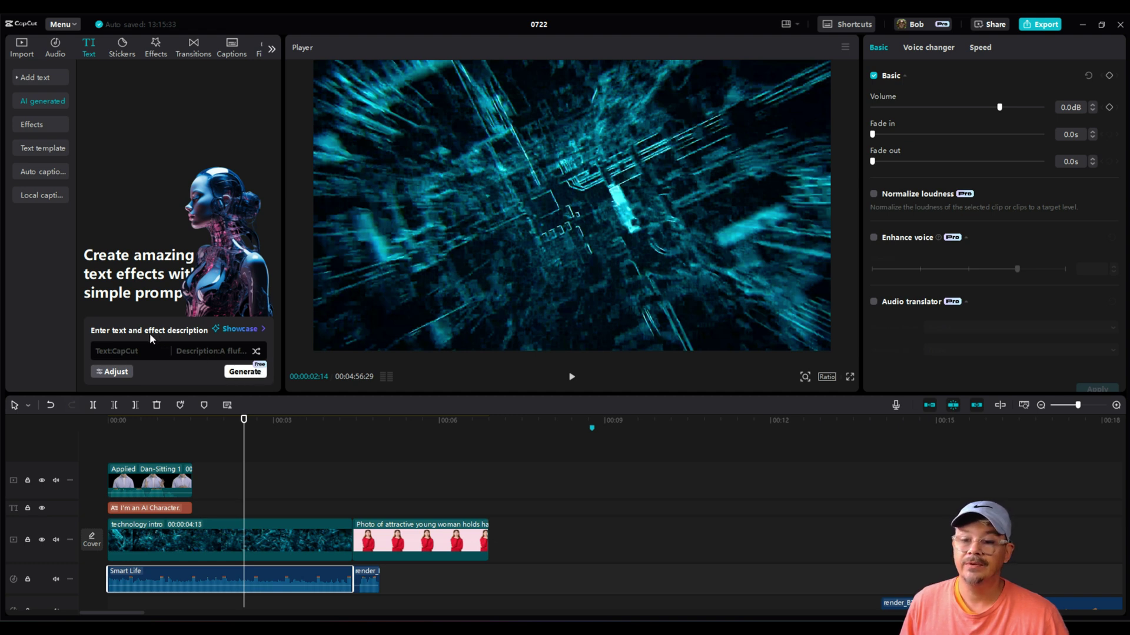
{"action": "left_click", "coordinate": [44, 132]}
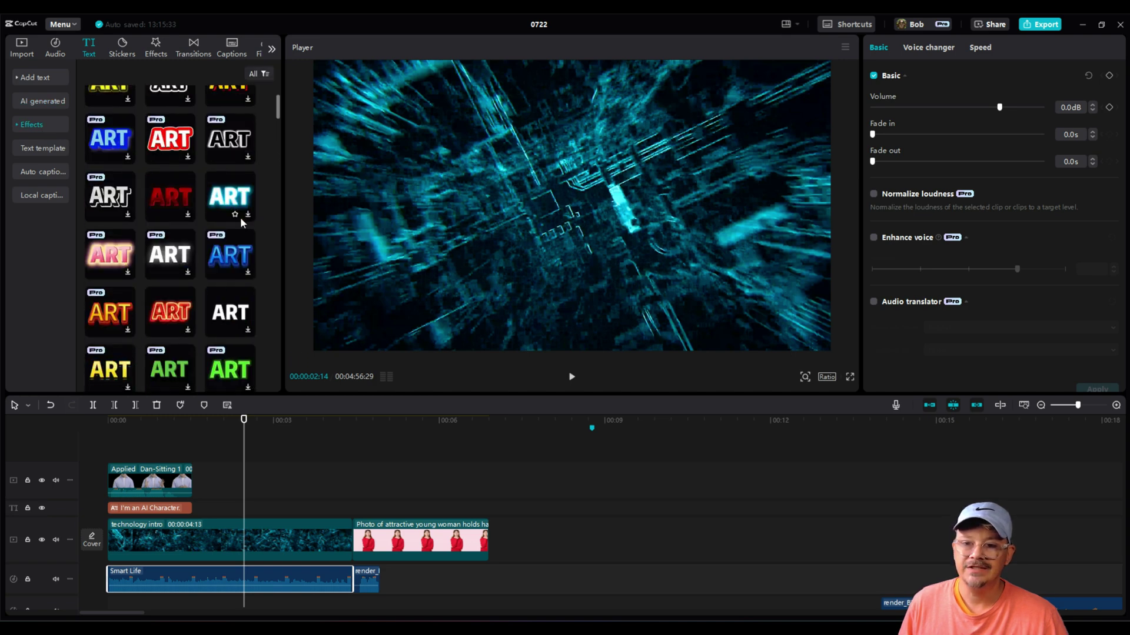
{"action": "scroll", "coordinate": [207, 273], "scroll_direction": "down", "scroll_amount": 3}
{"action": "scroll", "coordinate": [207, 274], "scroll_direction": "down", "scroll_amount": 5}
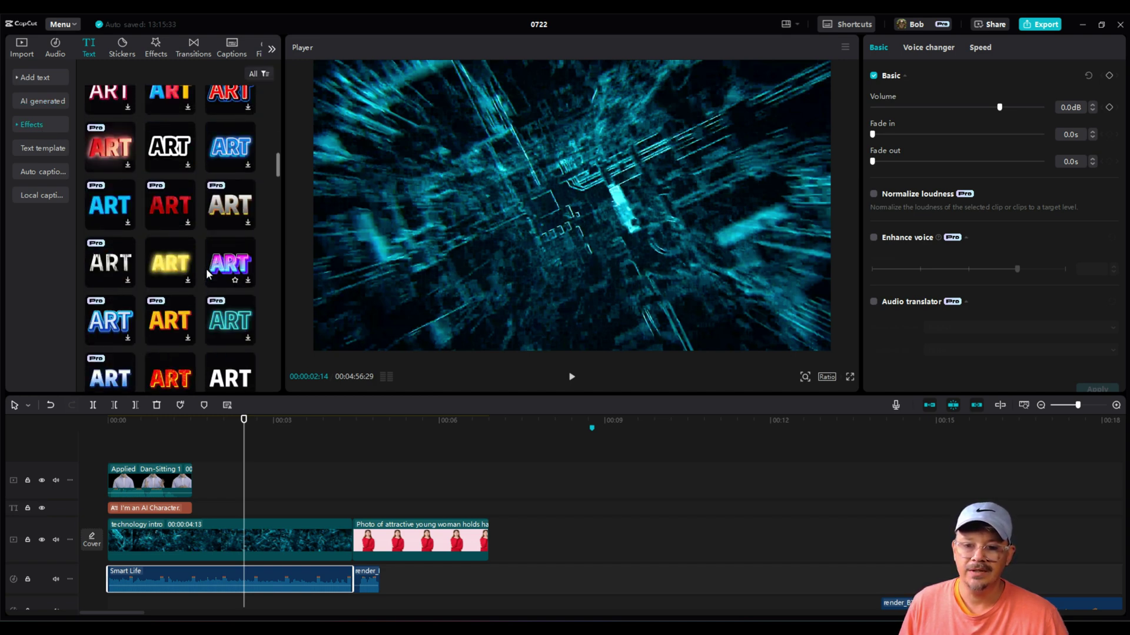
{"action": "left_click", "coordinate": [51, 150]}
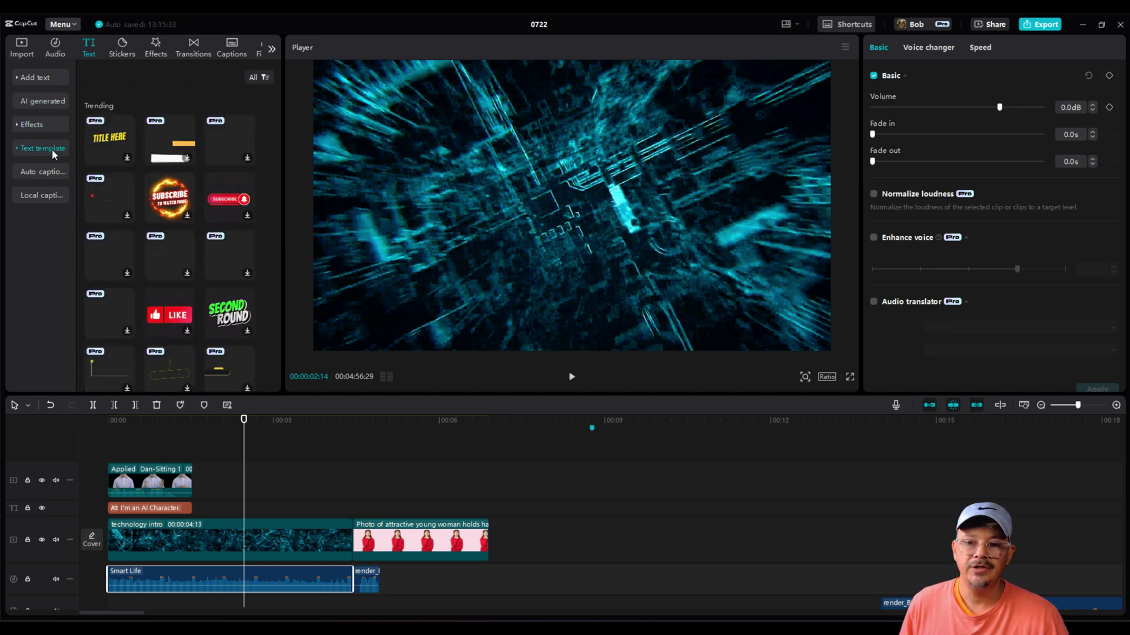
{"action": "left_click", "coordinate": [45, 172]}
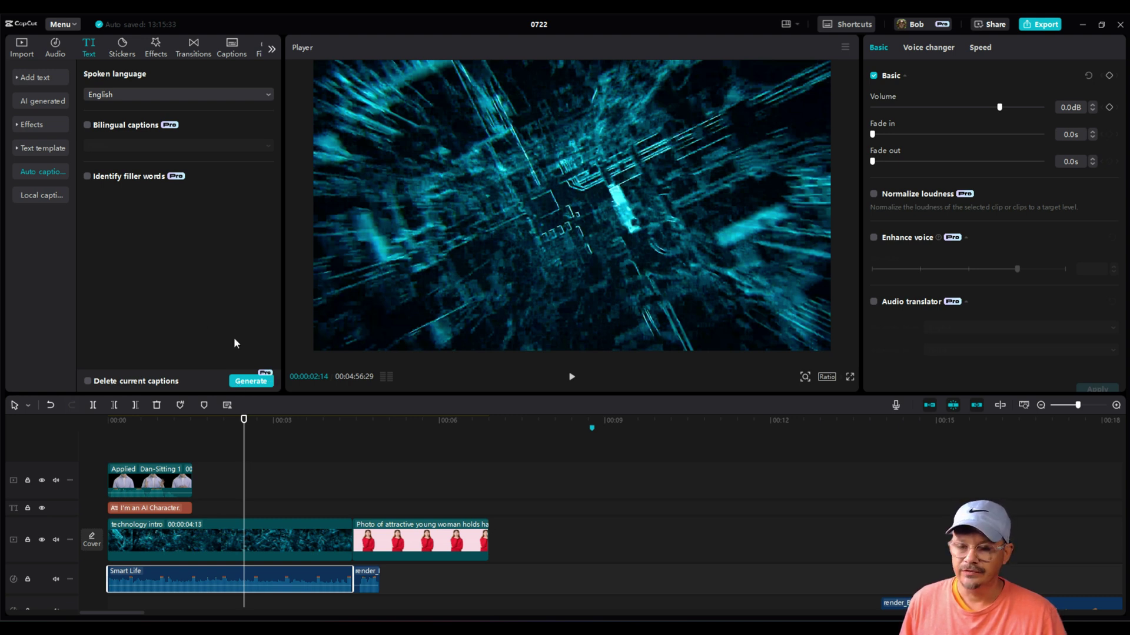
Step: Scroll through the Trending stickers and video effects, ending on Body effects like One-way Shift and Electric Shock
{"action": "left_click", "coordinate": [123, 47]}
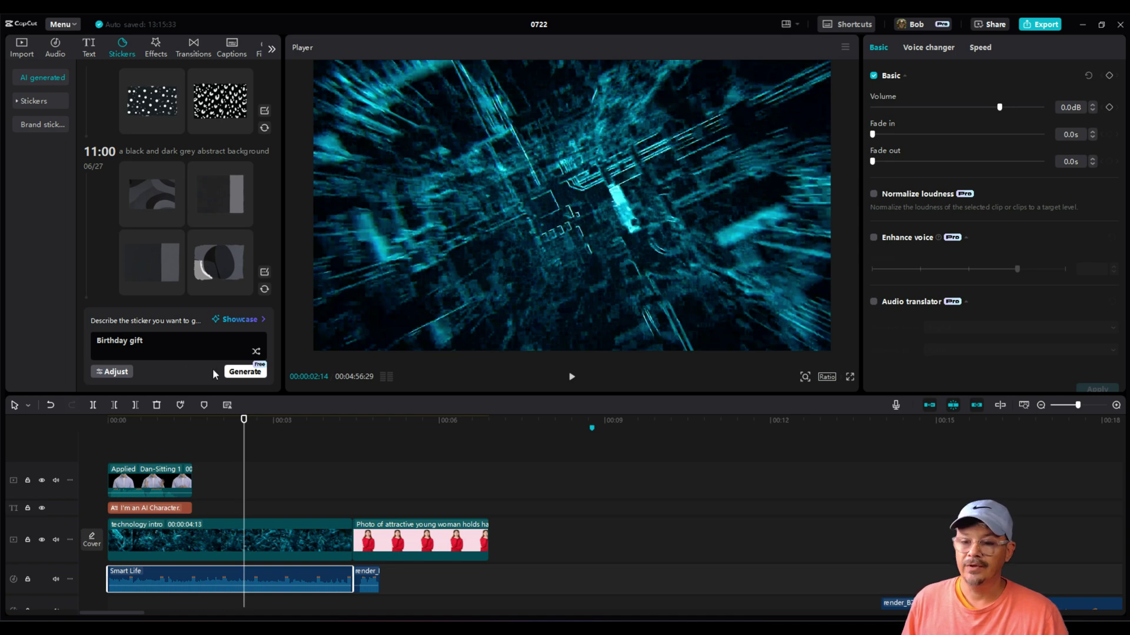
{"action": "left_click", "coordinate": [244, 372]}
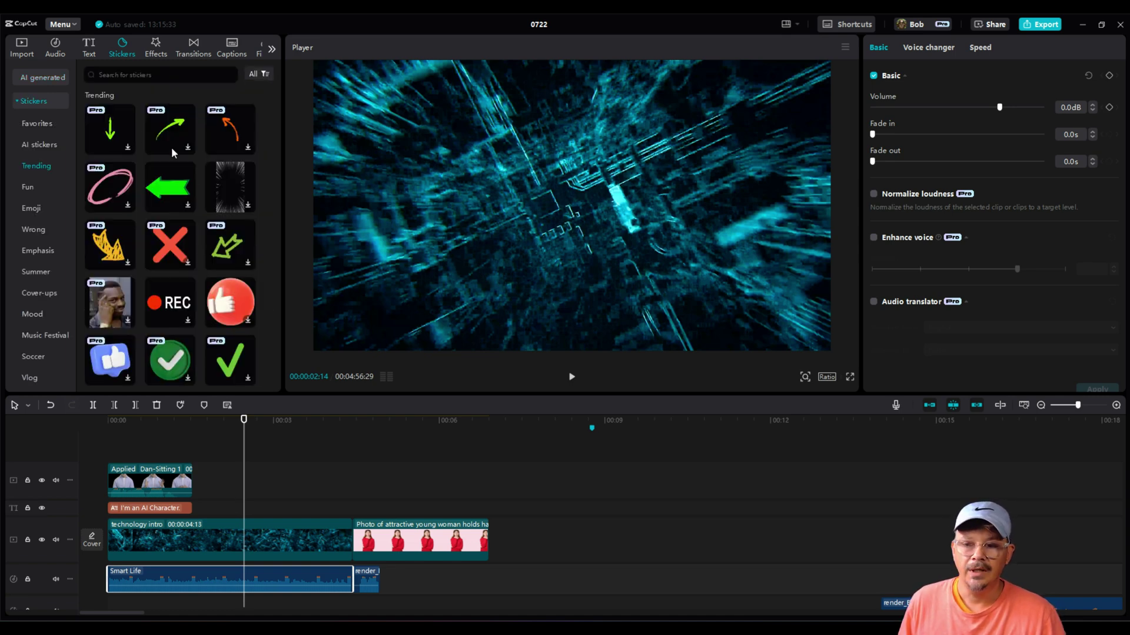
{"action": "scroll", "coordinate": [183, 224], "scroll_direction": "down", "scroll_amount": 10}
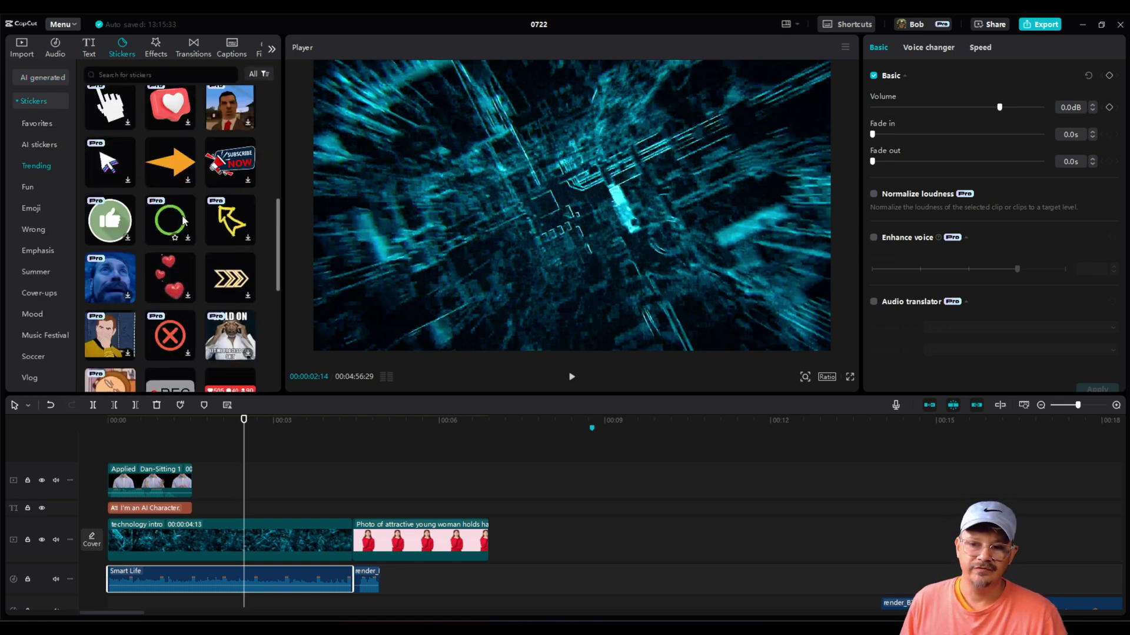
{"action": "scroll", "coordinate": [183, 223], "scroll_direction": "down", "scroll_amount": 5}
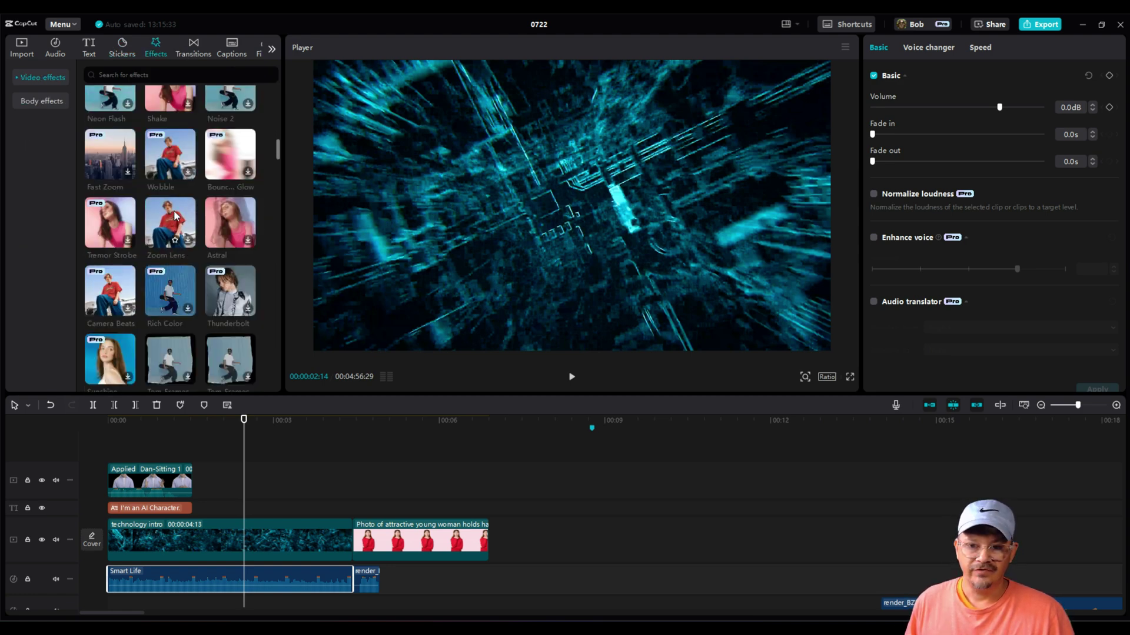
{"action": "scroll", "coordinate": [174, 215], "scroll_direction": "down", "scroll_amount": 10}
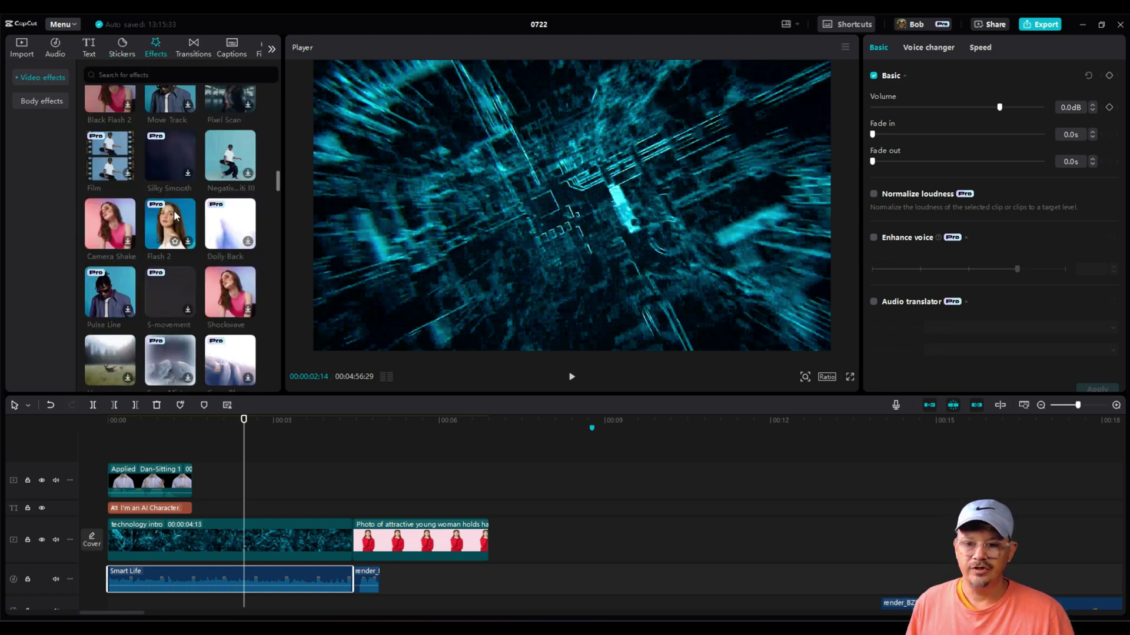
{"action": "scroll", "coordinate": [175, 216], "scroll_direction": "down", "scroll_amount": 10}
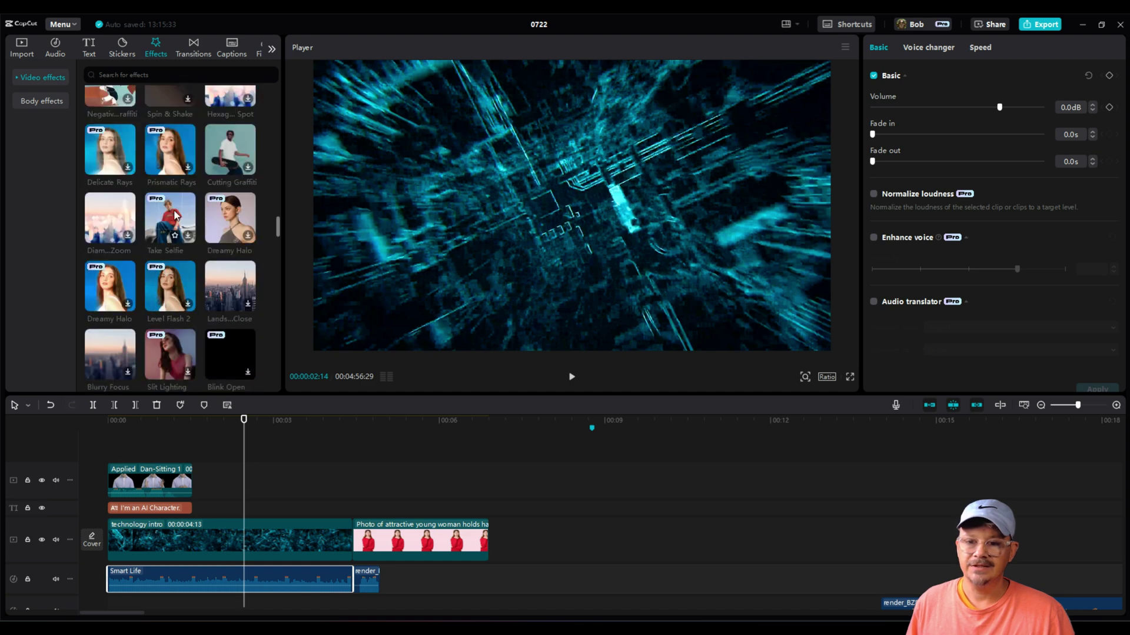
{"action": "scroll", "coordinate": [175, 215], "scroll_direction": "down", "scroll_amount": 10}
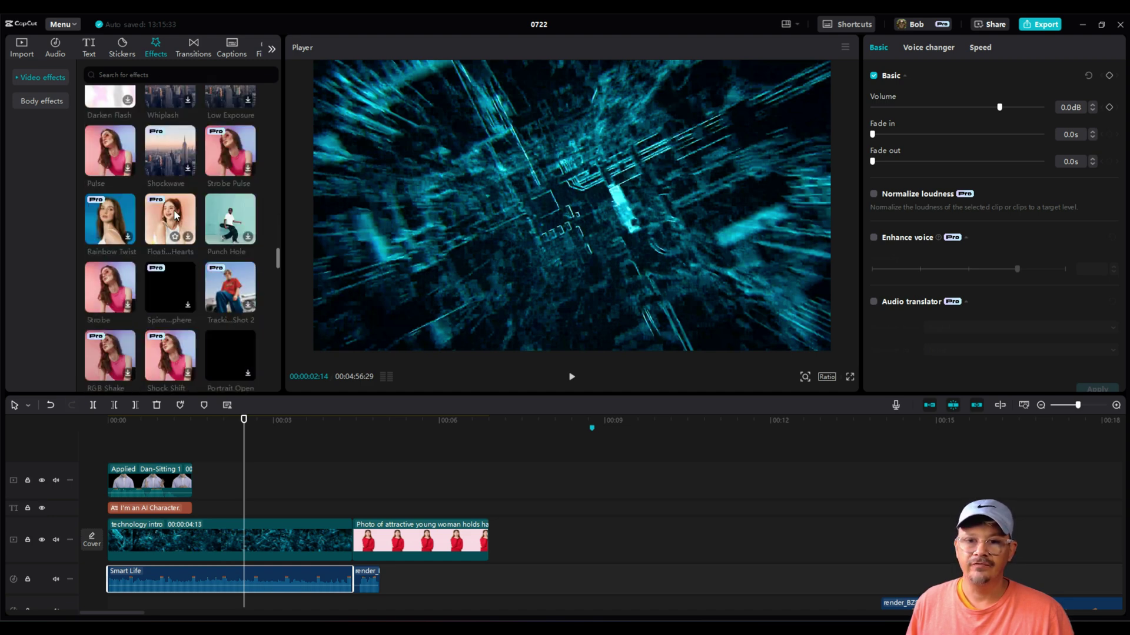
{"action": "scroll", "coordinate": [175, 215], "scroll_direction": "down", "scroll_amount": 5}
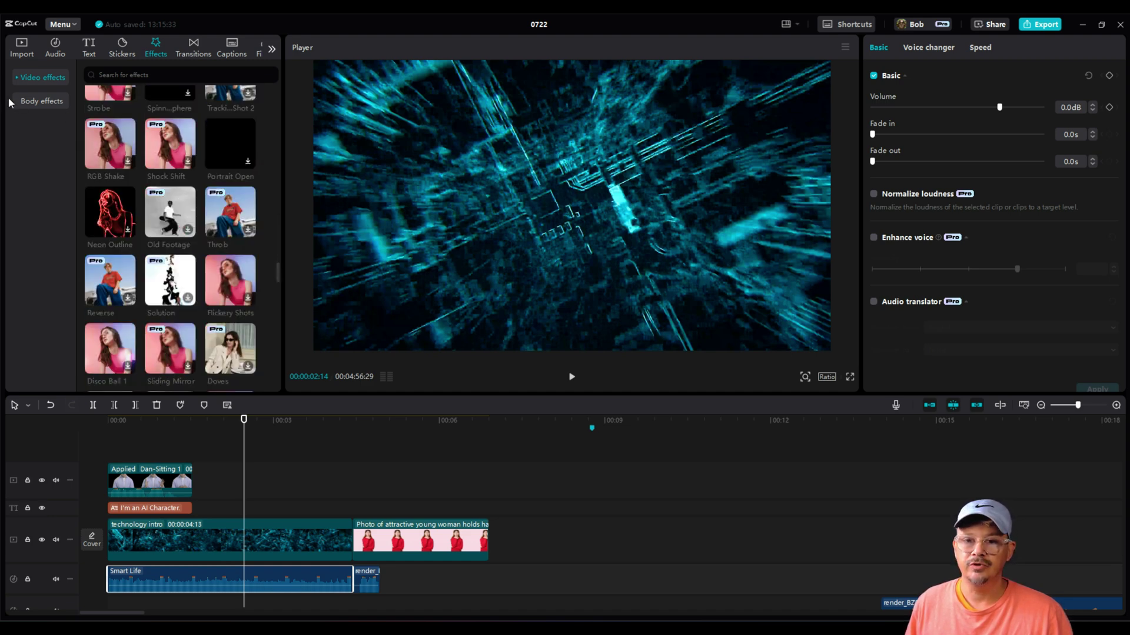
{"action": "left_click", "coordinate": [44, 104]}
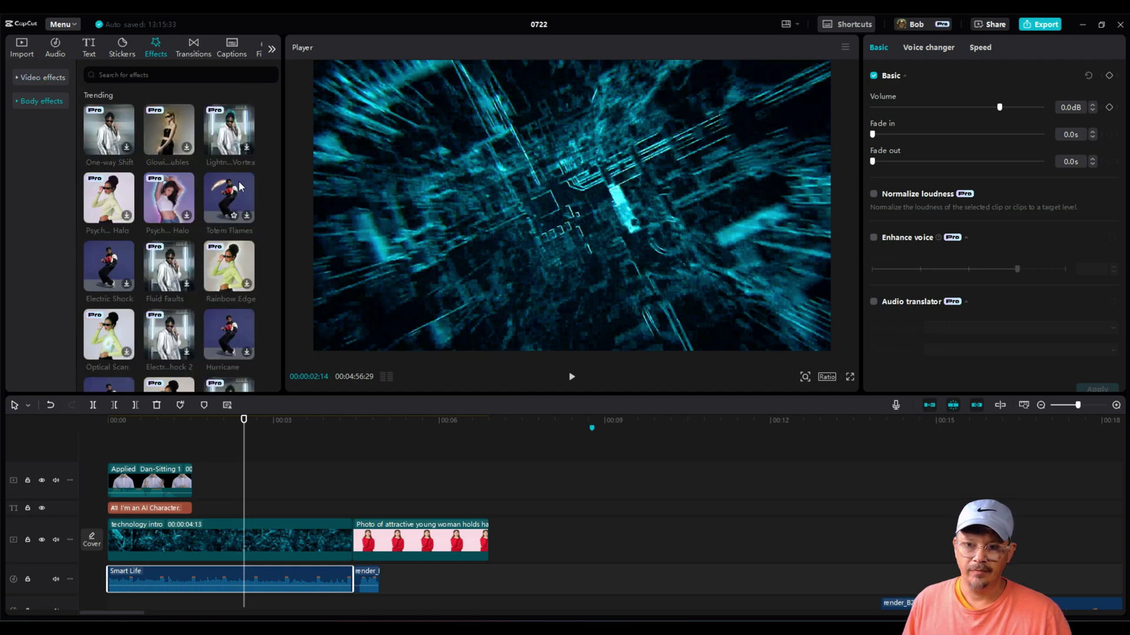
Step: Scroll through the Trending transitions grid, then show the Auto captions settings with English as the spoken language
{"action": "left_click", "coordinate": [195, 51]}
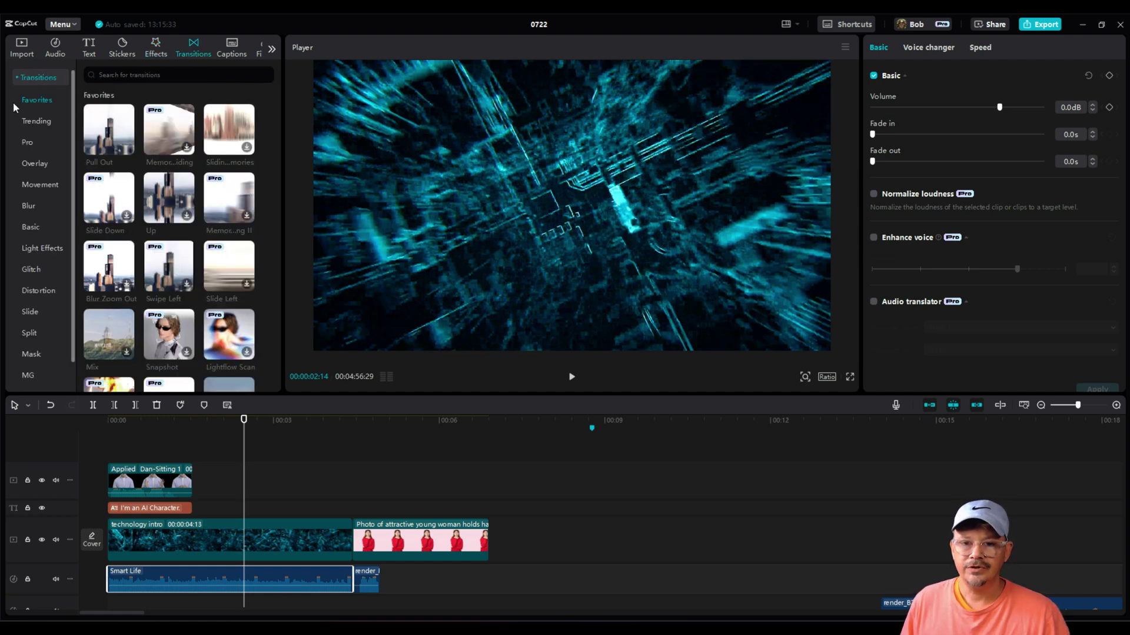
{"action": "left_click", "coordinate": [40, 121]}
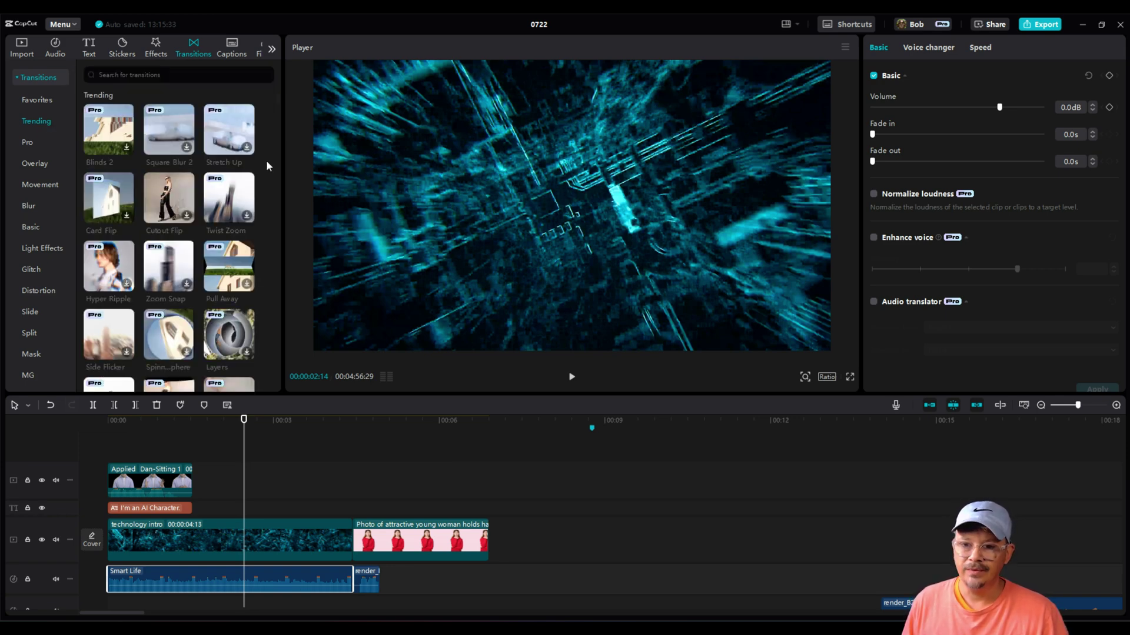
{"action": "scroll", "coordinate": [266, 160], "scroll_direction": "down", "scroll_amount": 5}
{"action": "scroll", "coordinate": [266, 160], "scroll_direction": "down", "scroll_amount": 5}
{"action": "scroll", "coordinate": [266, 160], "scroll_direction": "down", "scroll_amount": 5}
{"action": "scroll", "coordinate": [266, 160], "scroll_direction": "up", "scroll_amount": 5}
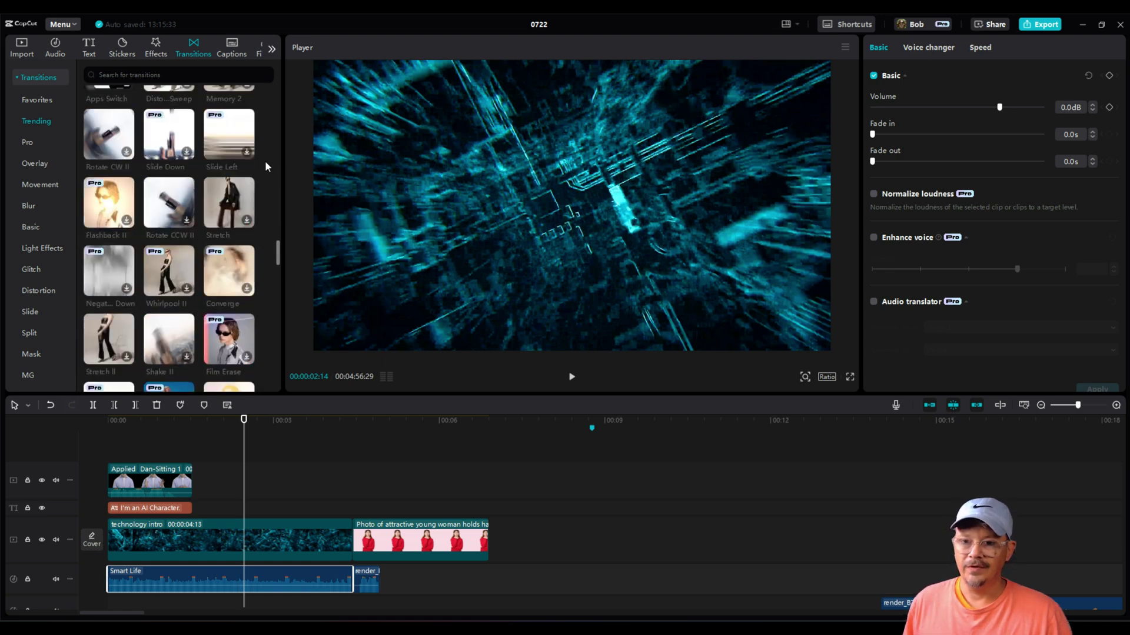
{"action": "scroll", "coordinate": [265, 165], "scroll_direction": "up", "scroll_amount": 5}
{"action": "scroll", "coordinate": [265, 160], "scroll_direction": "up", "scroll_amount": 5}
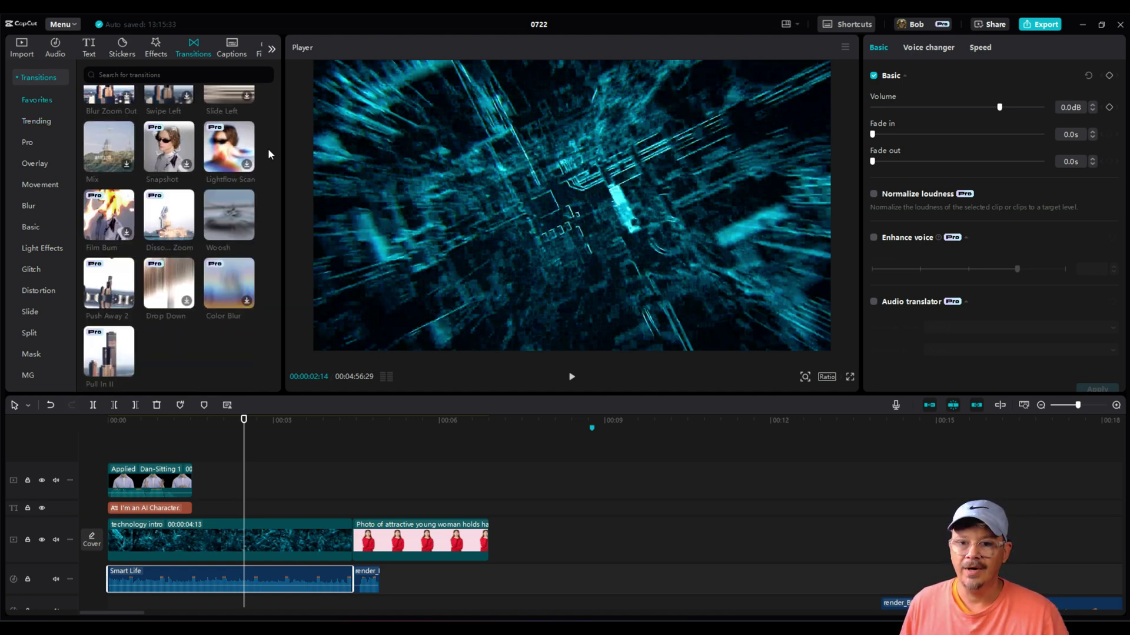
{"action": "left_click", "coordinate": [35, 120]}
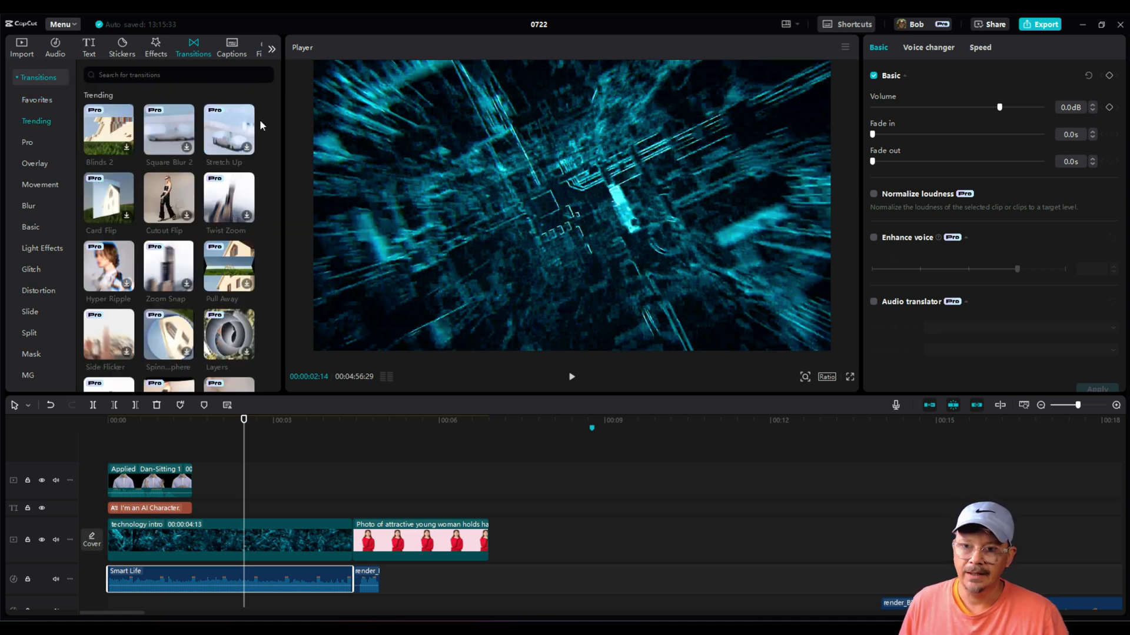
{"action": "left_click", "coordinate": [234, 52]}
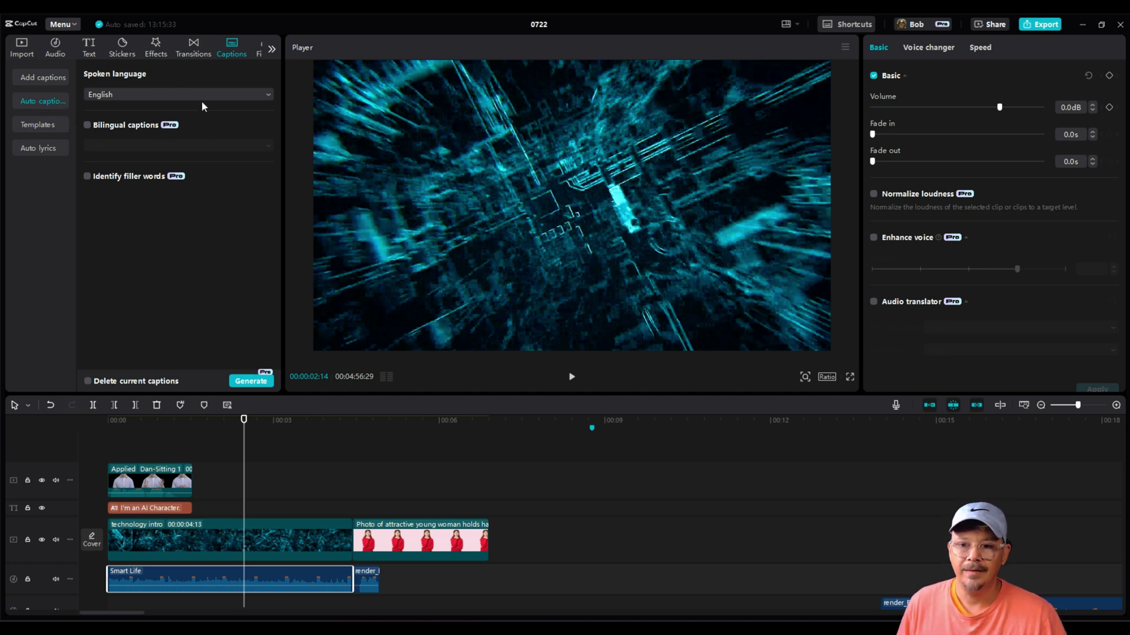
Step: Preview the TURN YOUR TEXT INTO and yellow THE QUICK BROWN FOX caption templates
{"action": "left_click", "coordinate": [229, 44]}
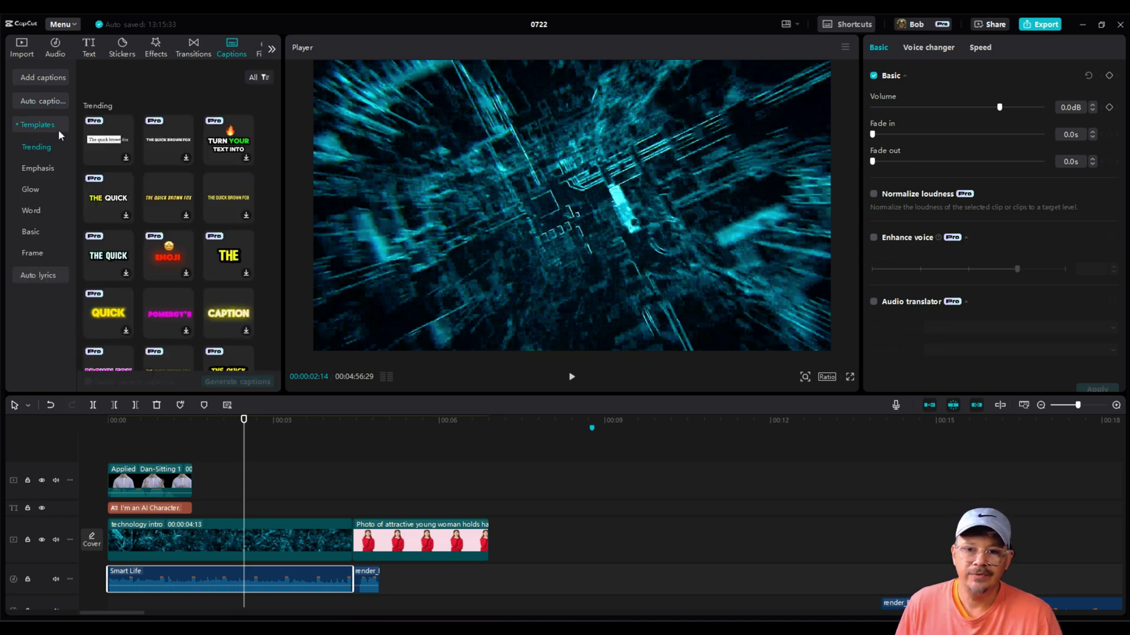
{"action": "left_click", "coordinate": [220, 143]}
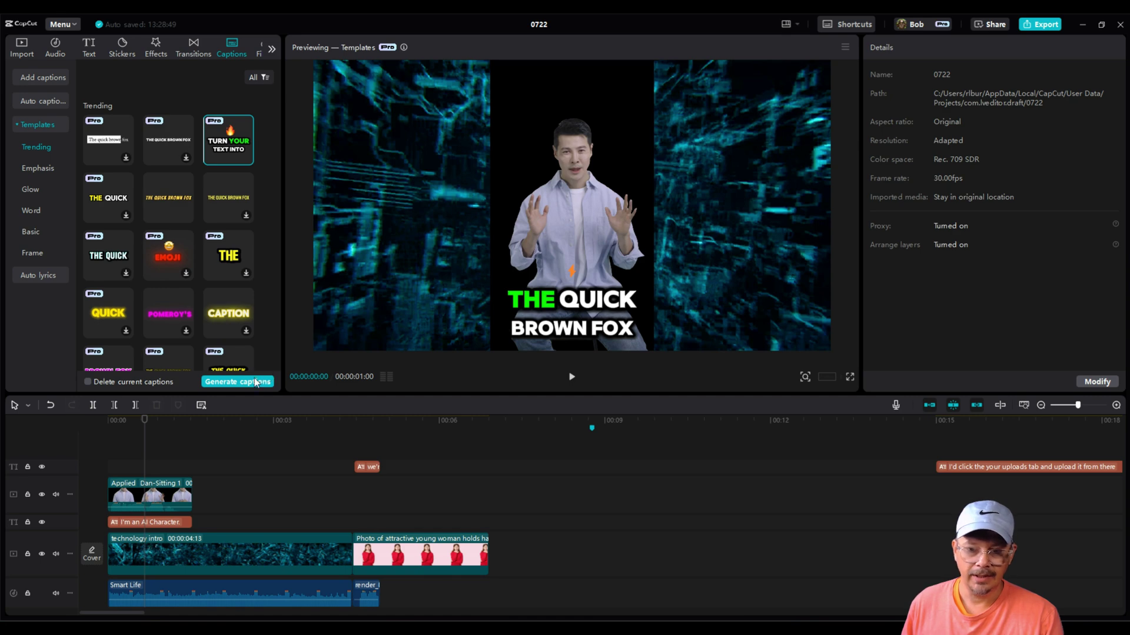
{"action": "left_click", "coordinate": [228, 198]}
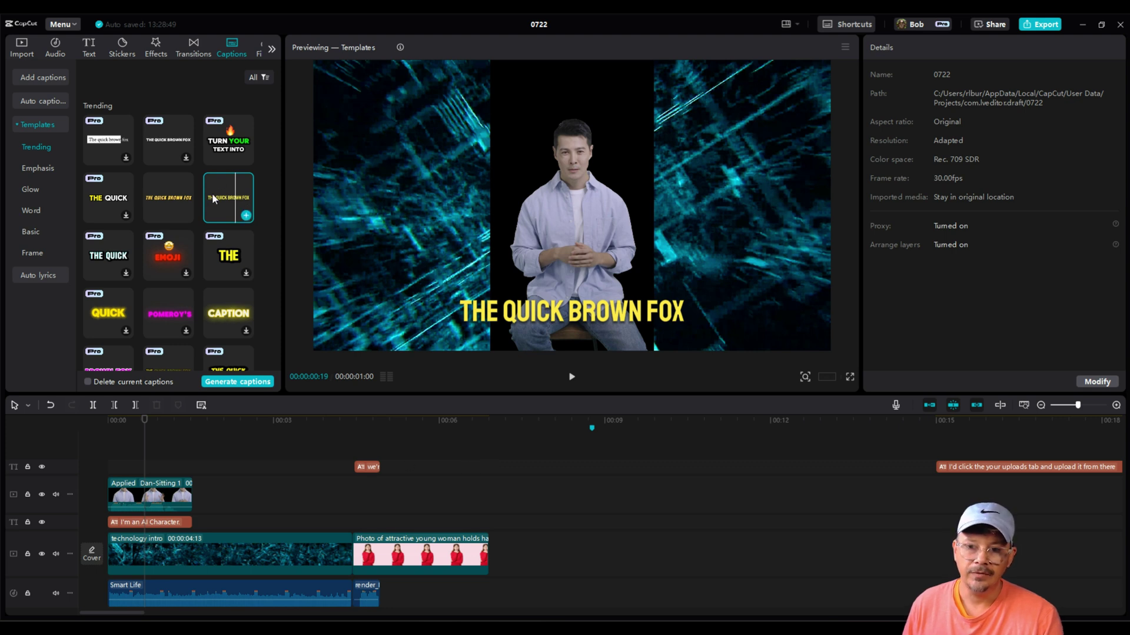
{"action": "mouse_move", "coordinate": [181, 199]}
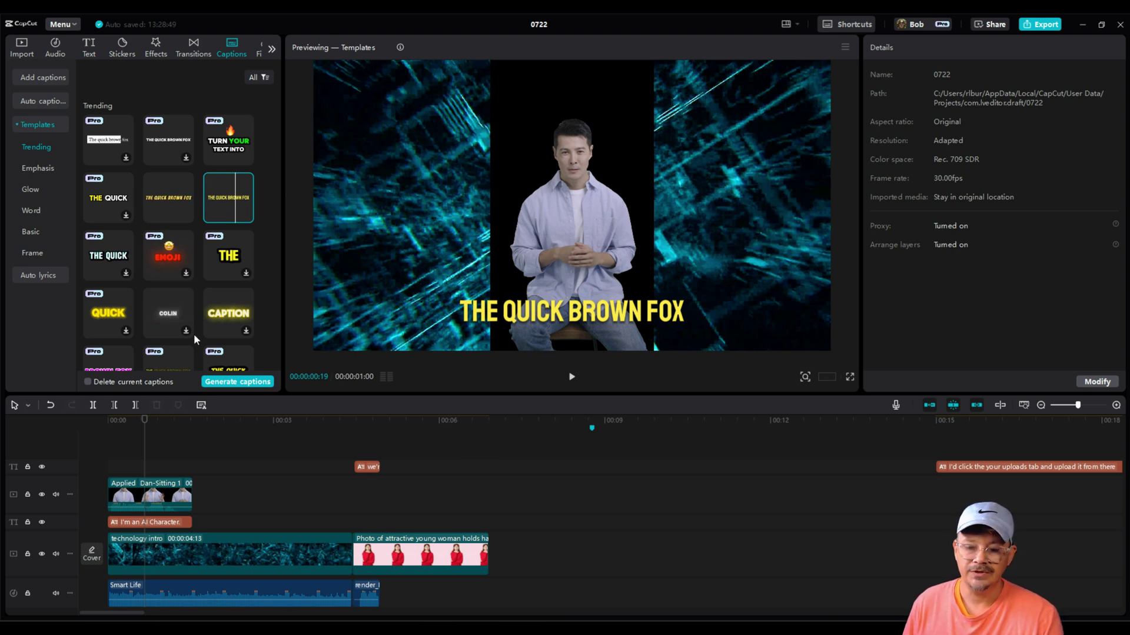
{"action": "mouse_move", "coordinate": [155, 218]}
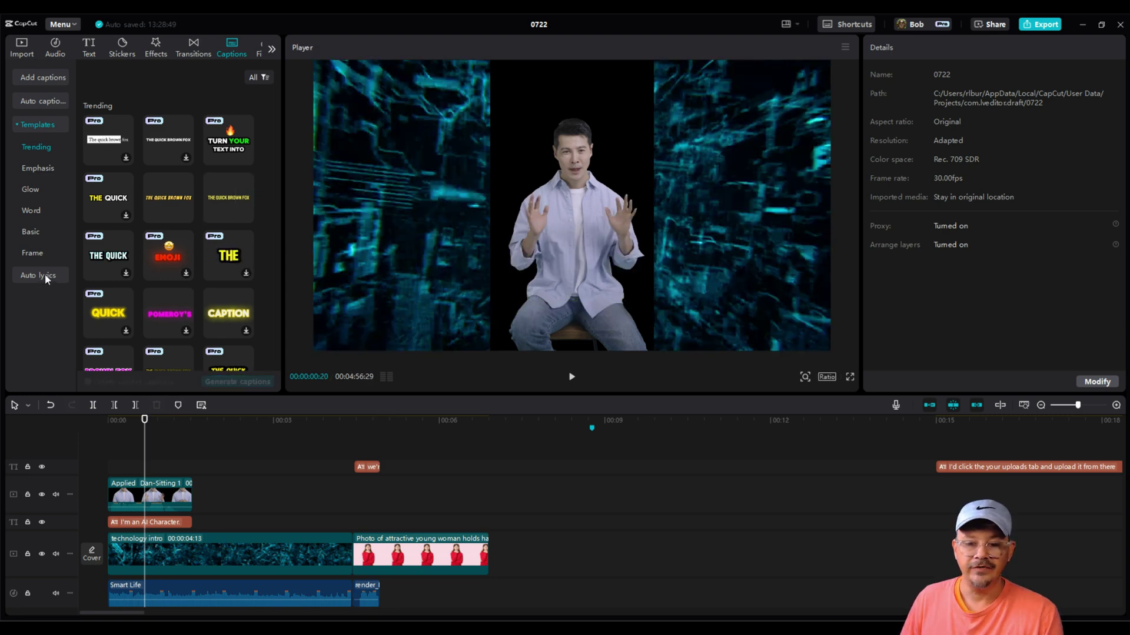
Step: Check Auto lyrics, Filters and Adjustment, then open the Templates library on For You
{"action": "left_click", "coordinate": [46, 276]}
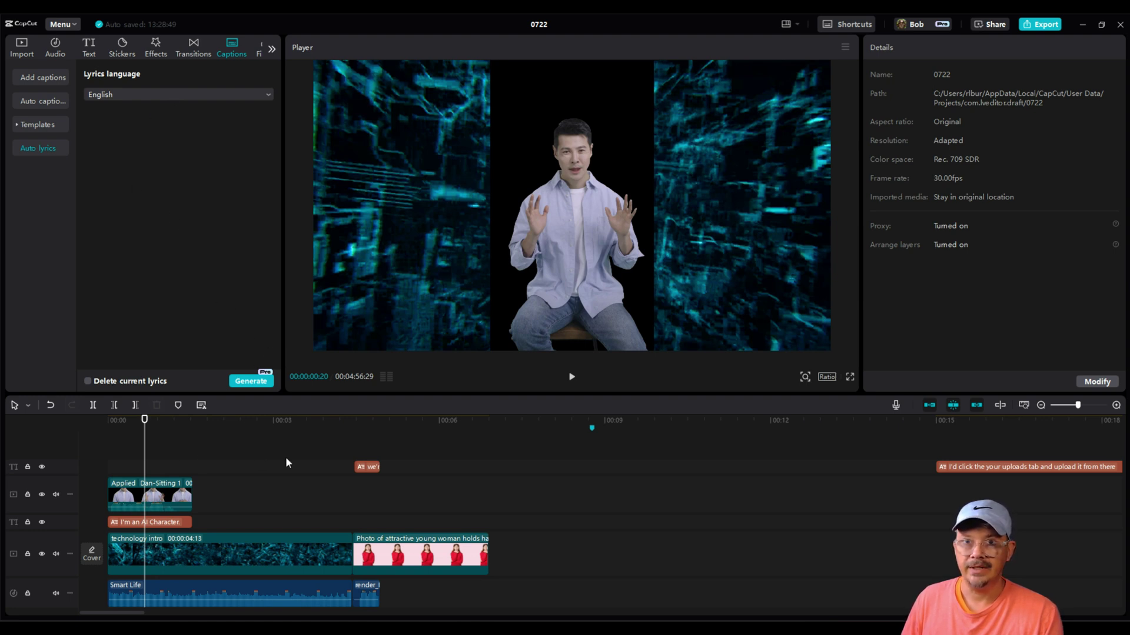
{"action": "left_click", "coordinate": [272, 48]}
{"action": "left_click", "coordinate": [112, 50]}
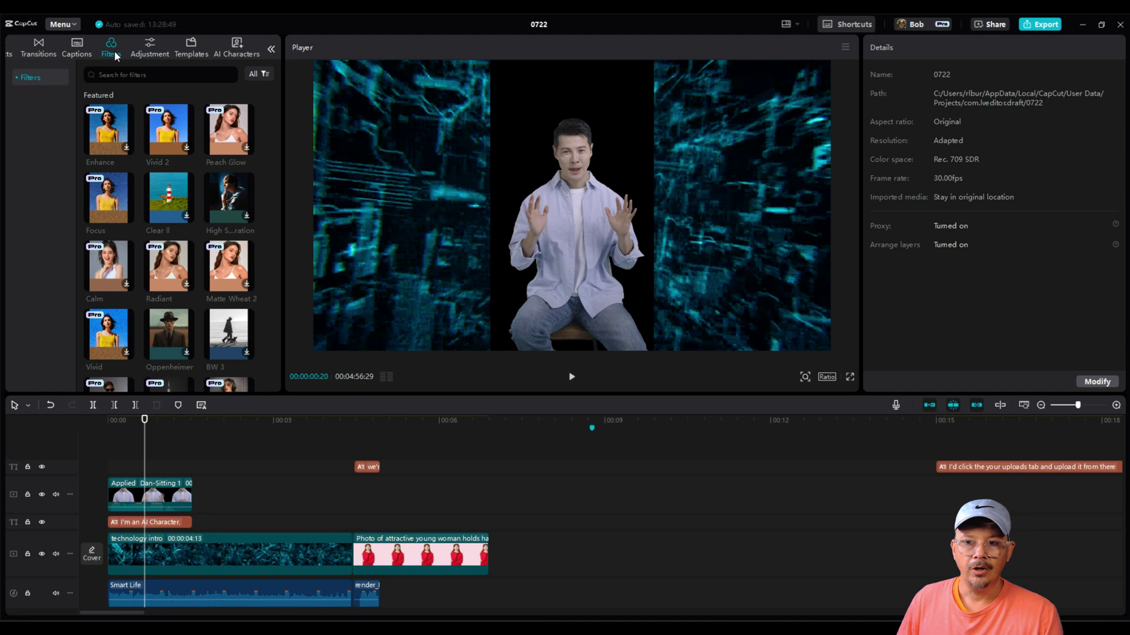
{"action": "left_click", "coordinate": [151, 49]}
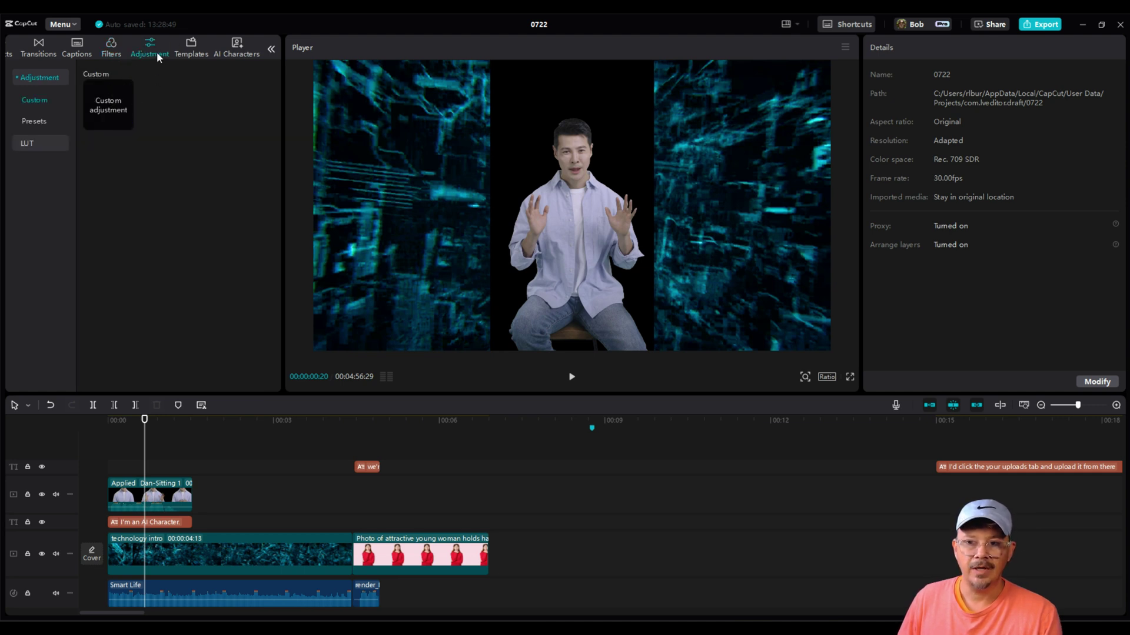
{"action": "left_click", "coordinate": [194, 47]}
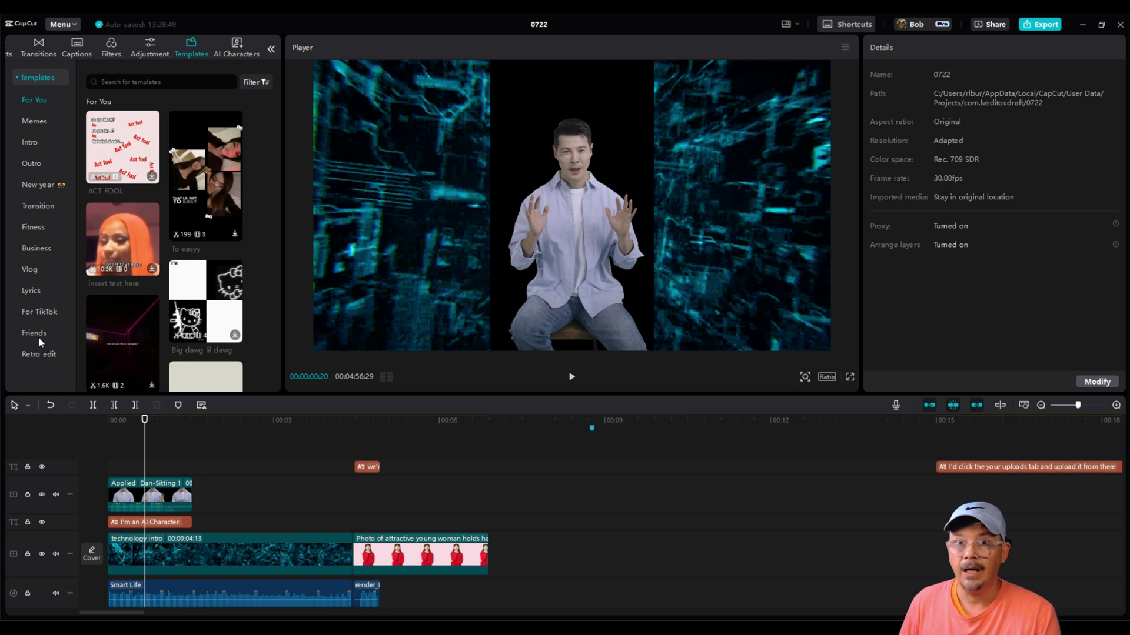
Step: Show the Transition template category, listing templates like Textual criticism and VS Showcase
{"action": "left_click", "coordinate": [37, 205]}
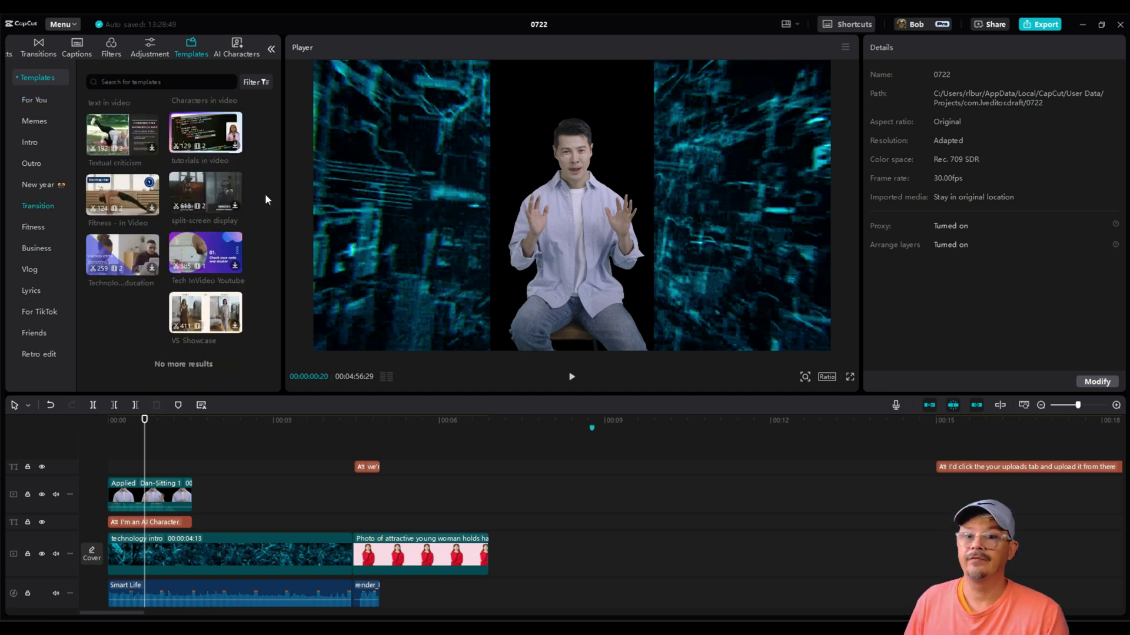